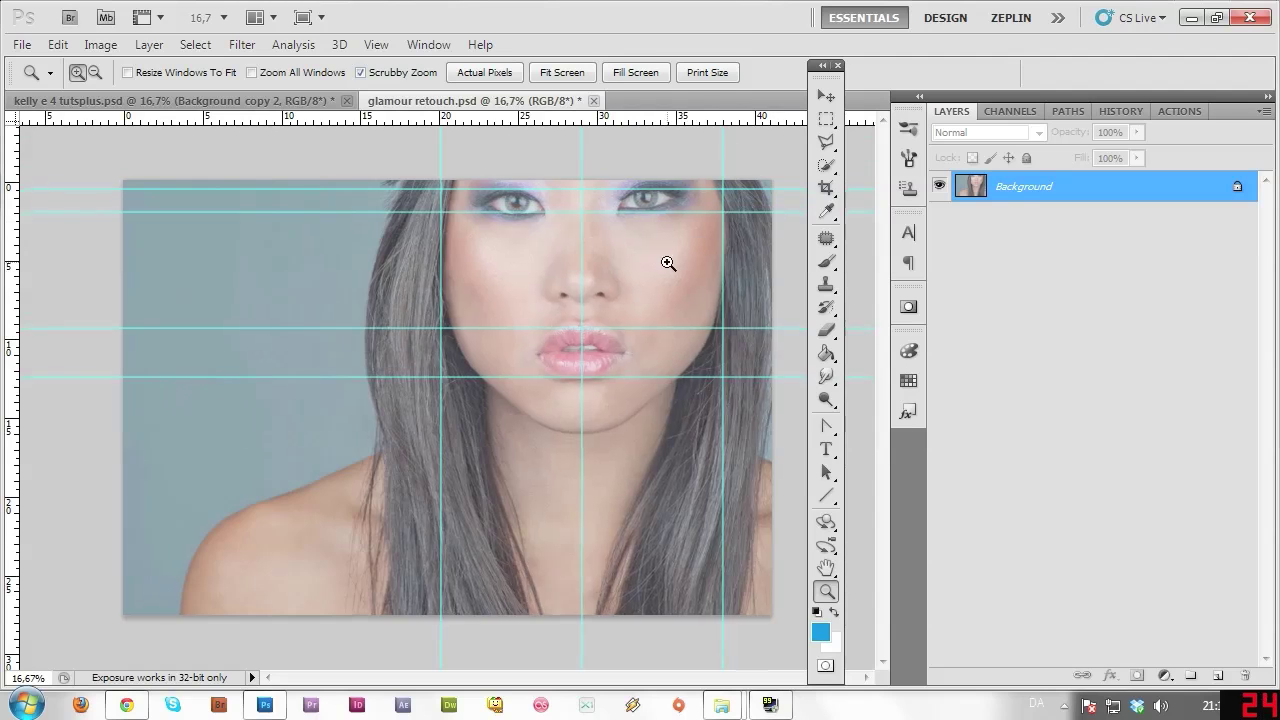
Step: Examine the portrait's facial proportions against the guides, including the eyes, nose, lips, face outline and shoulder
{"action": "left_click", "coordinate": [519, 321]}
{"action": "left_click_drag", "start_coordinate": [640, 684], "coordinate": [668, 684]}
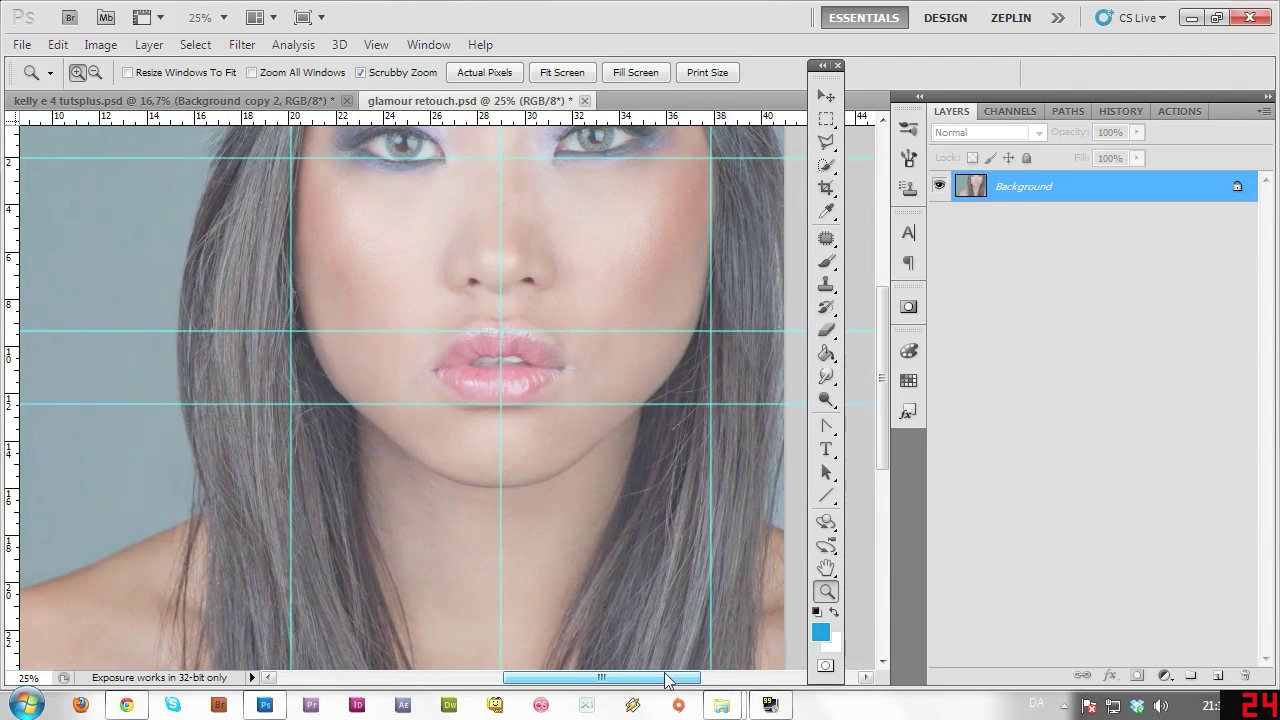
{"action": "scroll", "coordinate": [637, 511], "scroll_direction": "up", "scroll_amount": 3}
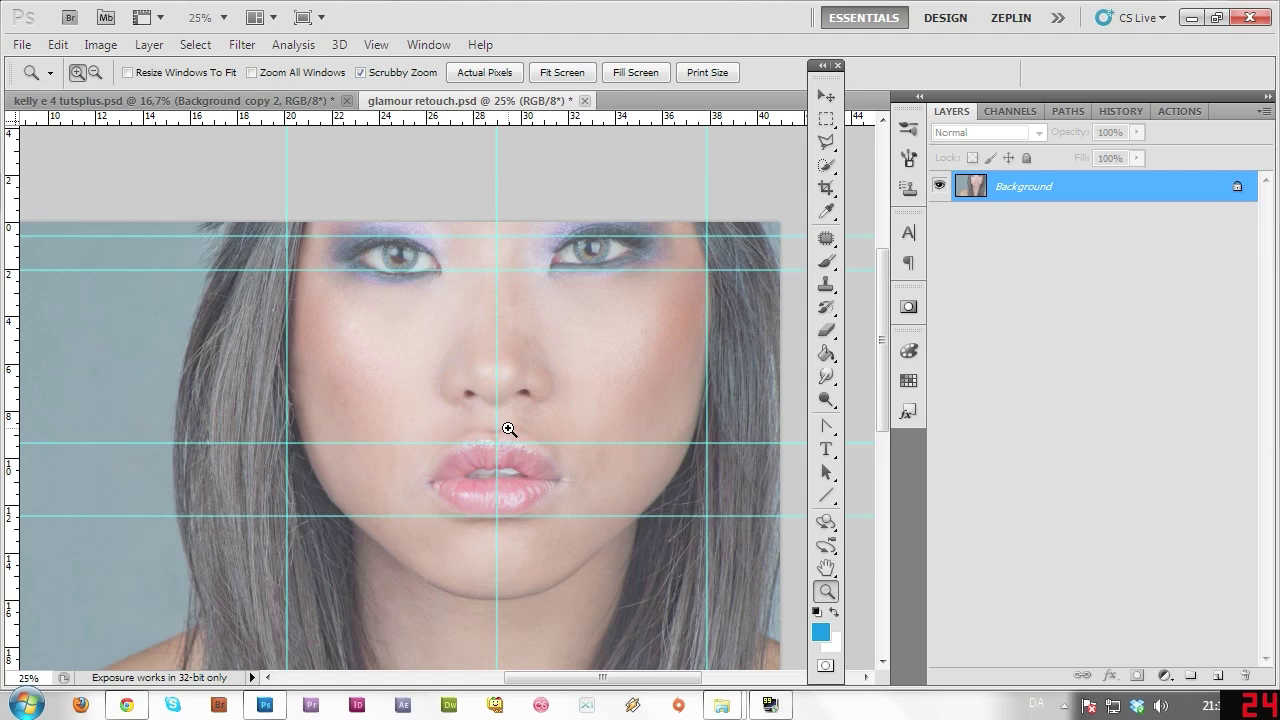
{"action": "key", "text": "alt"}
{"action": "scroll", "coordinate": [680, 440], "scroll_direction": "down", "scroll_amount": 2}
{"action": "scroll", "coordinate": [674, 446], "scroll_direction": "up", "scroll_amount": 1}
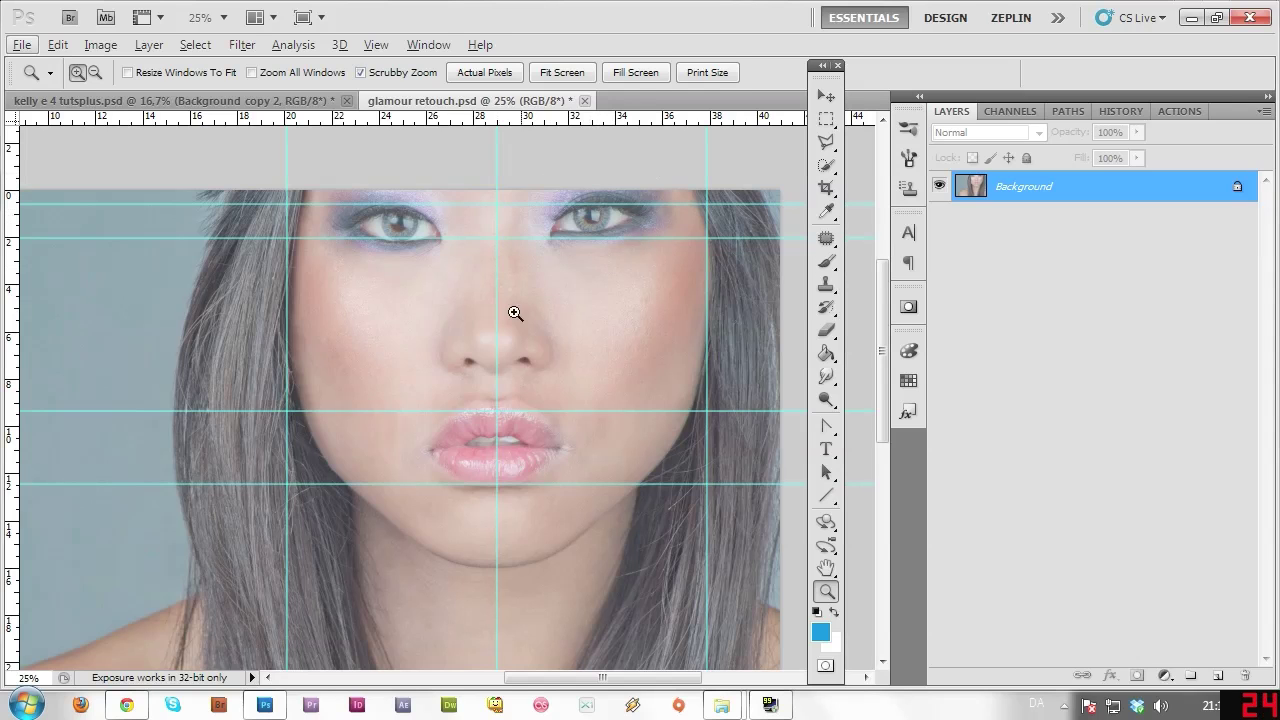
{"action": "scroll", "coordinate": [474, 480], "scroll_direction": "down", "scroll_amount": 10}
{"action": "left_click_drag", "start_coordinate": [560, 677], "coordinate": [460, 671]}
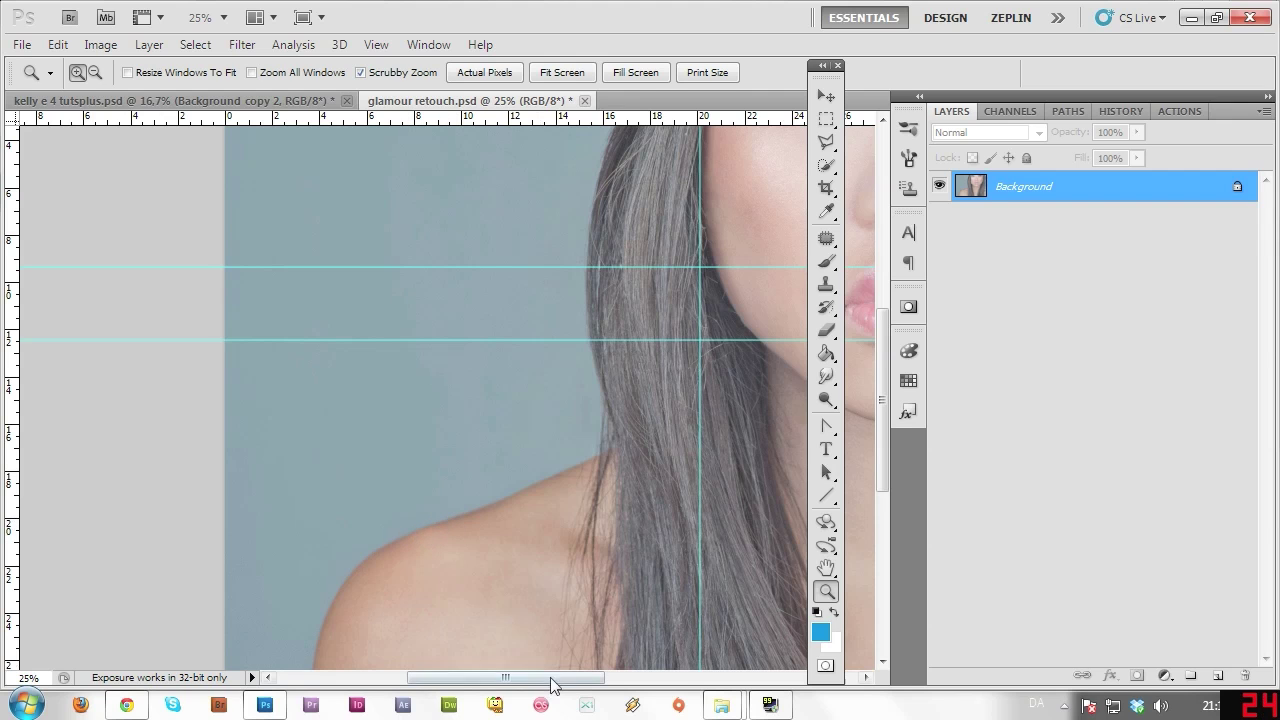
{"action": "left_click_drag", "start_coordinate": [549, 678], "coordinate": [634, 679]}
{"action": "scroll", "coordinate": [718, 480], "scroll_direction": "up", "scroll_amount": 3}
{"action": "scroll", "coordinate": [718, 480], "scroll_direction": "up", "scroll_amount": 2}
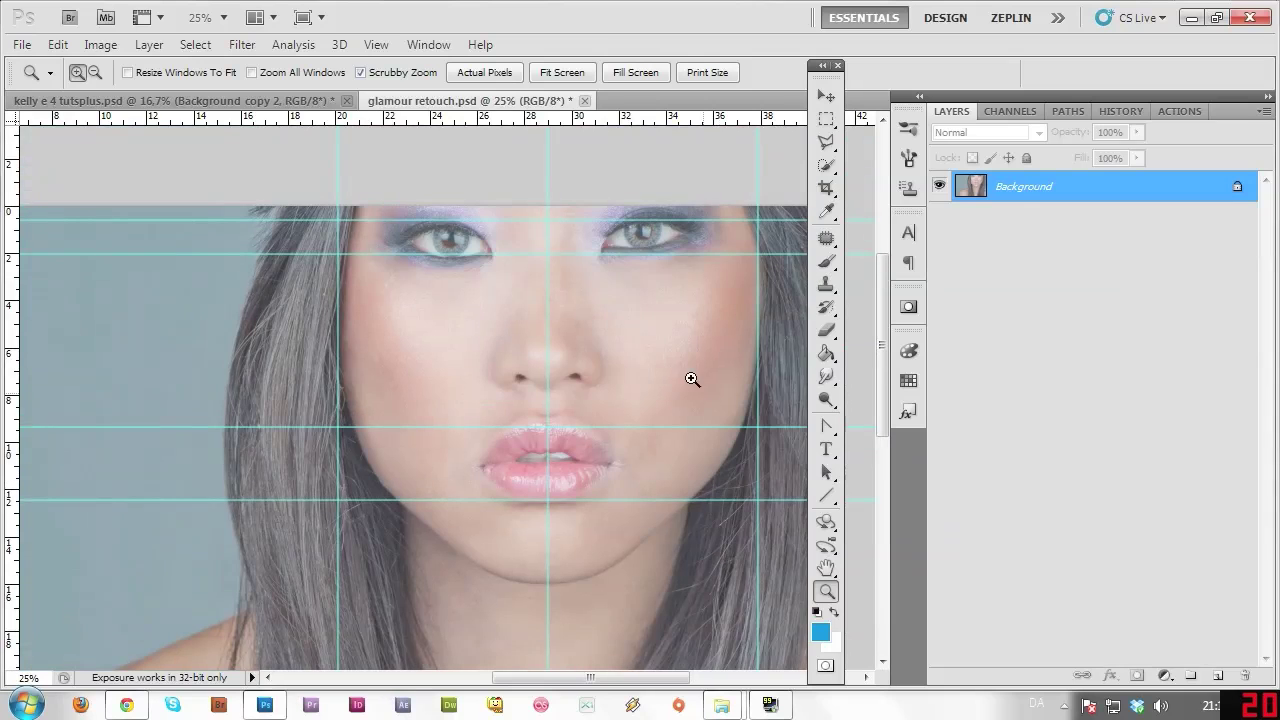
{"action": "left_click", "coordinate": [590, 417], "text": "alt"}
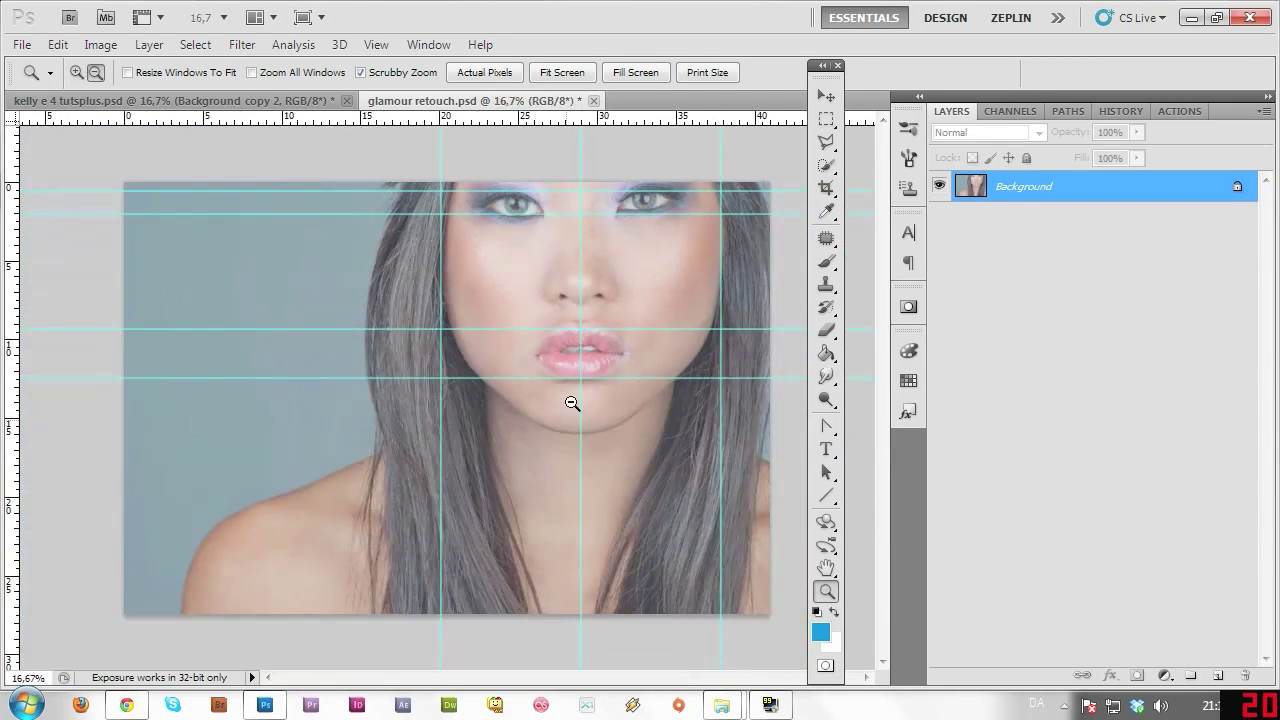
Step: Hide the guides and duplicate the Background layer, naming the copy Liquify
{"action": "left_click", "coordinate": [378, 45]}
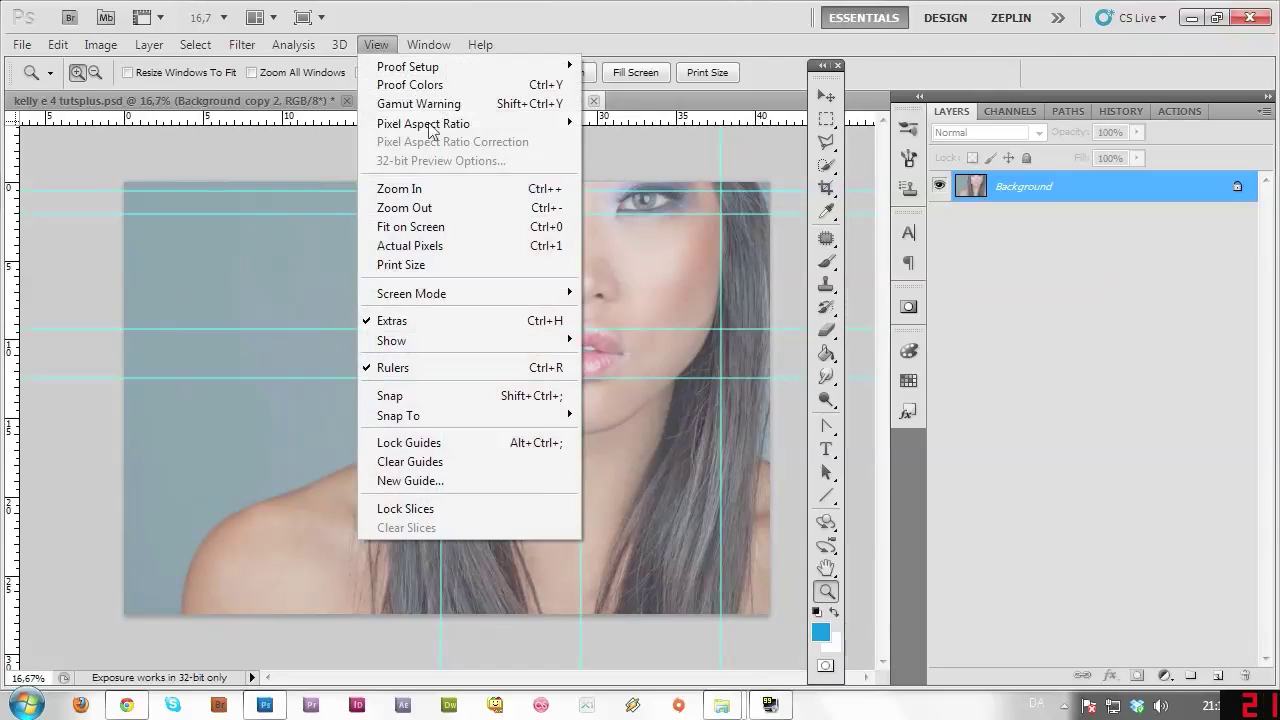
{"action": "left_click", "coordinate": [455, 320]}
{"action": "left_click_drag", "start_coordinate": [1146, 197], "coordinate": [1219, 675]}
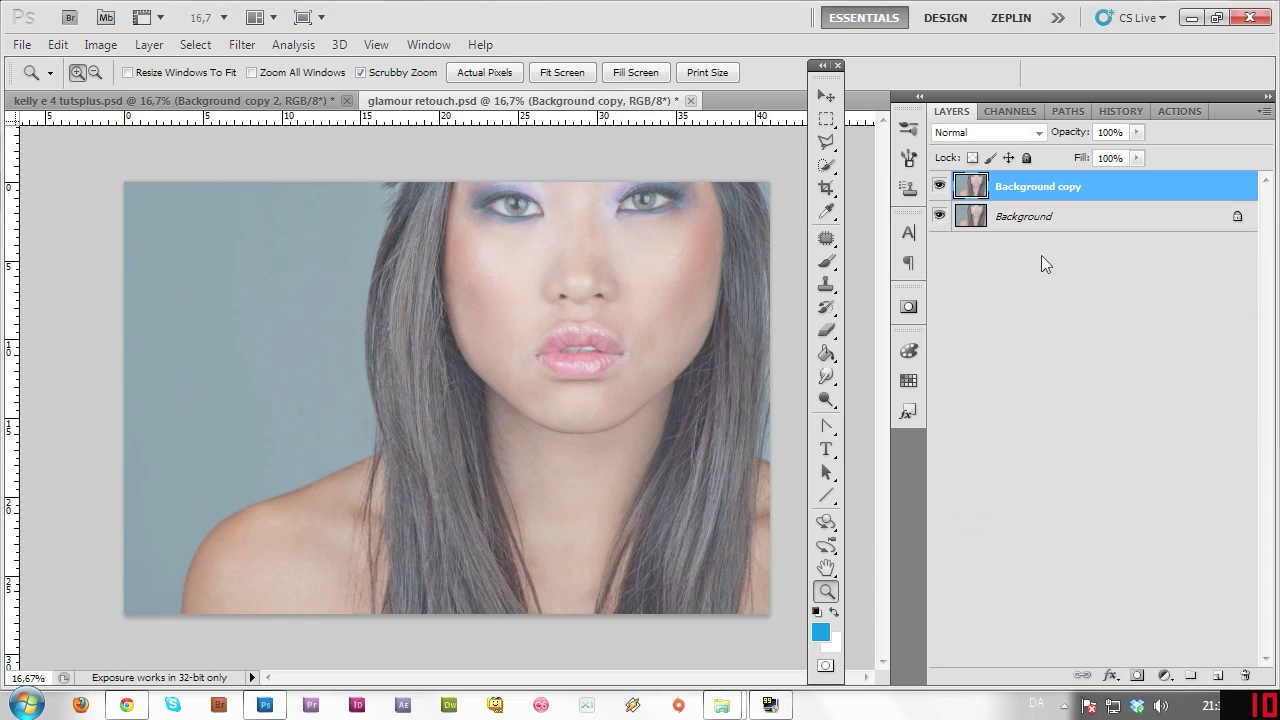
{"action": "double_click", "coordinate": [1059, 189]}
{"action": "type", "text": "Liquify"}
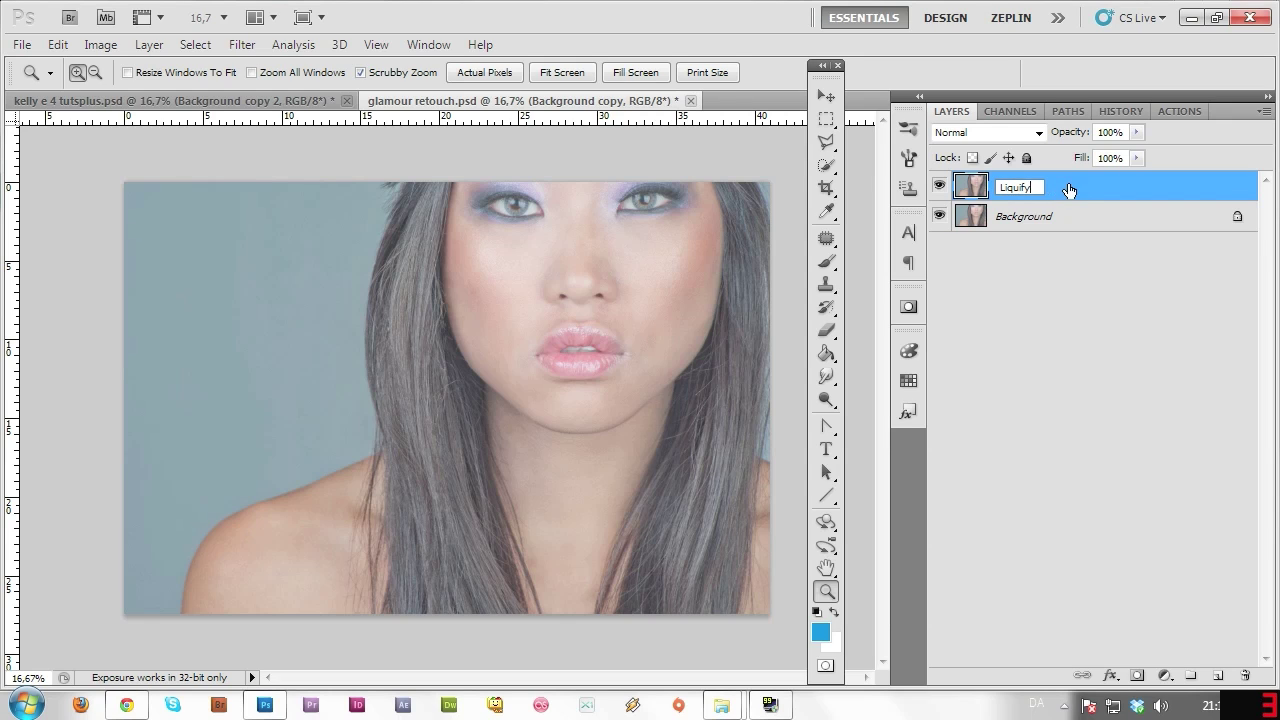
{"action": "key", "text": "Return"}
Step: Open the Liquify filter on the Liquify layer and choose the Forward Warp tool
{"action": "left_click", "coordinate": [240, 46]}
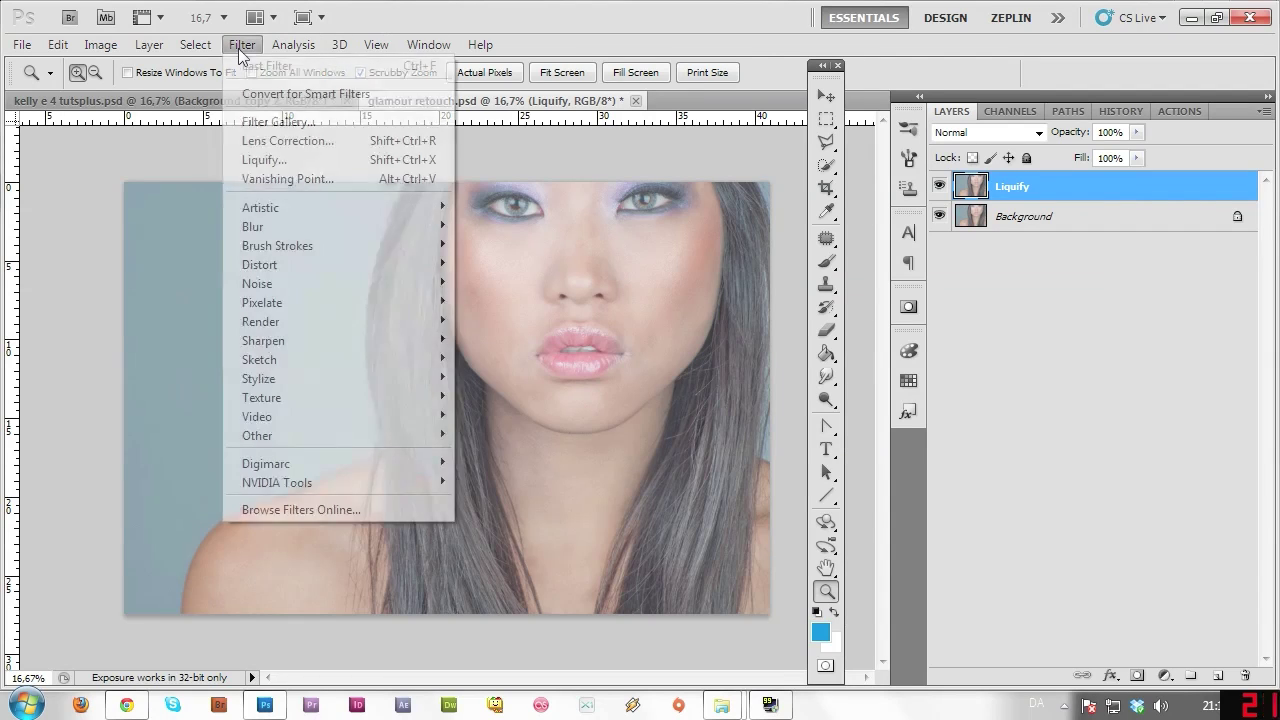
{"action": "left_click", "coordinate": [317, 156]}
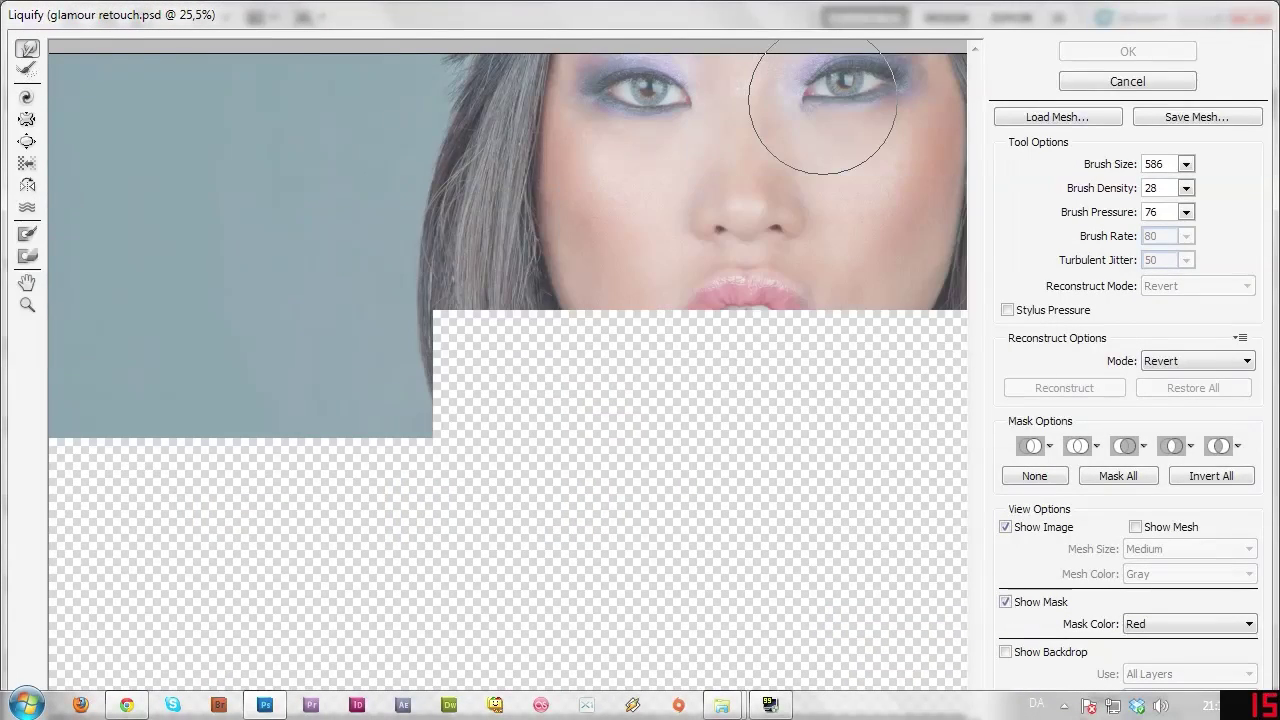
{"action": "left_click", "coordinate": [27, 305]}
{"action": "left_click", "coordinate": [656, 326], "text": "alt"}
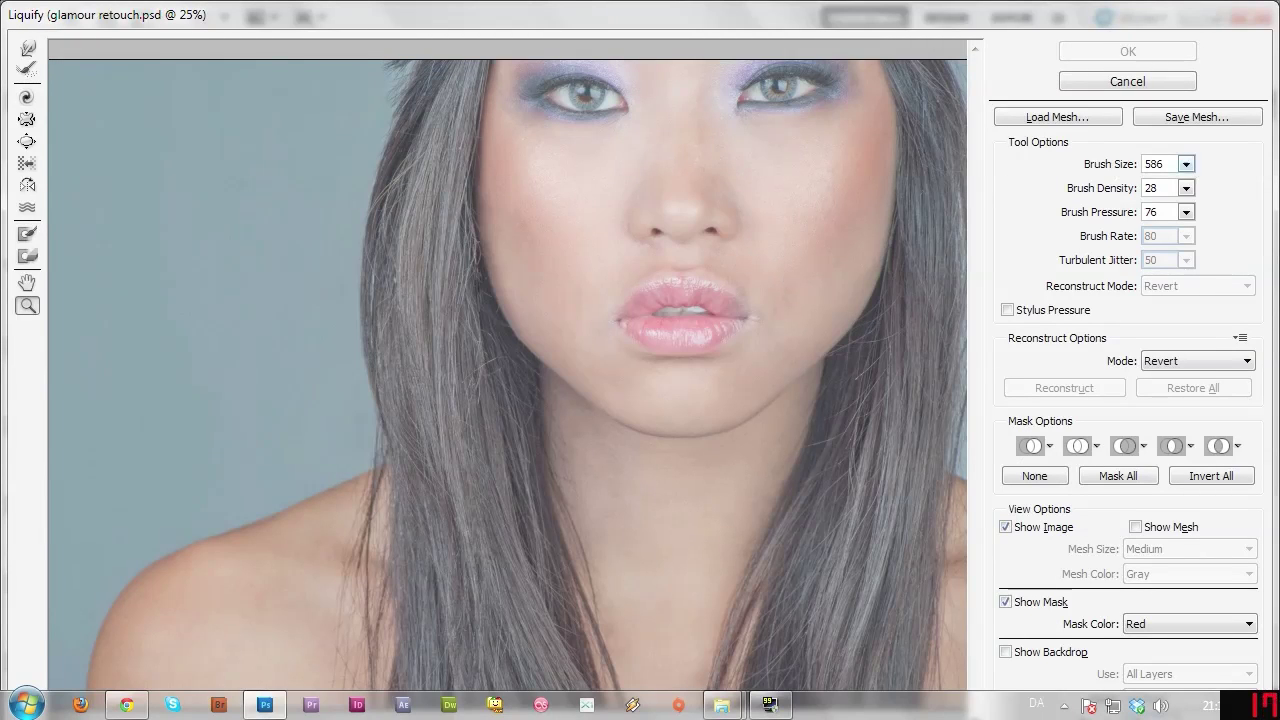
{"action": "left_click", "coordinate": [27, 47]}
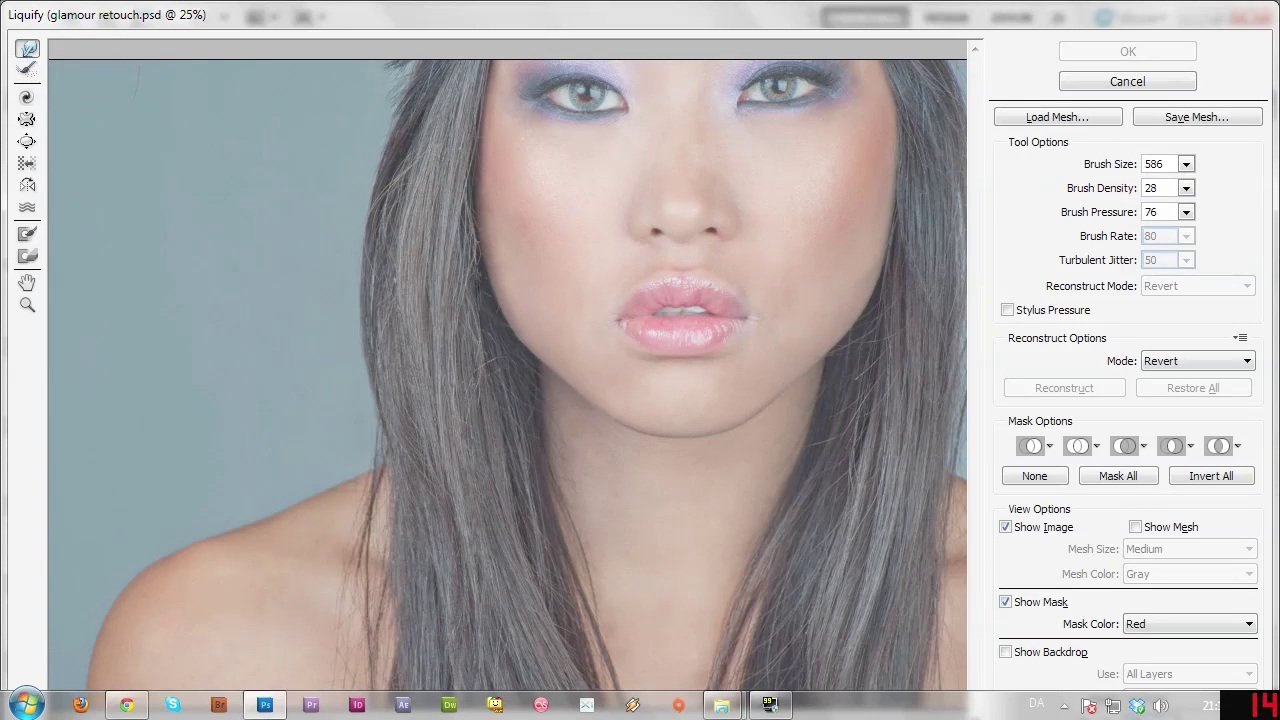
Step: Set the warp brush size to 346 and push the cheek and jaw edge slightly inward on the portrait's right side
{"action": "left_click", "coordinate": [1186, 165]}
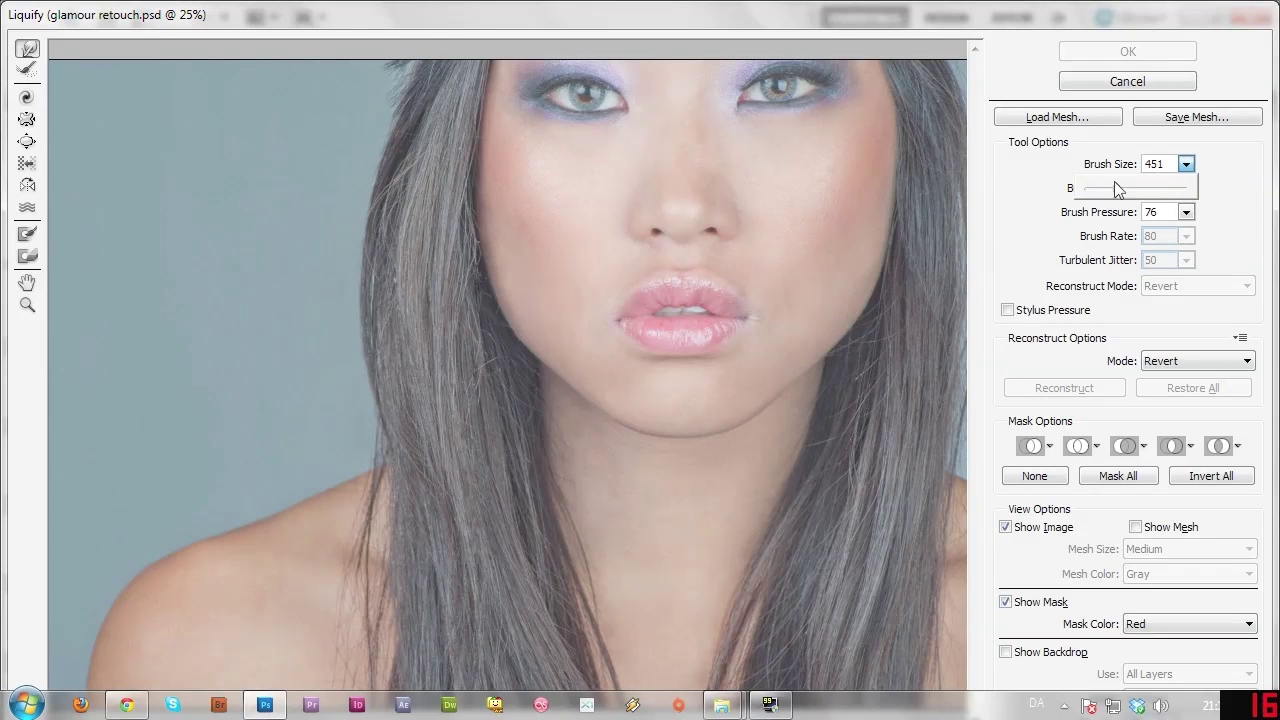
{"action": "left_click_drag", "start_coordinate": [1113, 192], "coordinate": [1110, 197]}
{"action": "mouse_move", "coordinate": [590, 20]}
{"action": "left_mouse_down"}
{"action": "mouse_move", "coordinate": [574, 14]}
{"action": "mouse_move", "coordinate": [585, 20]}
{"action": "left_mouse_up"}
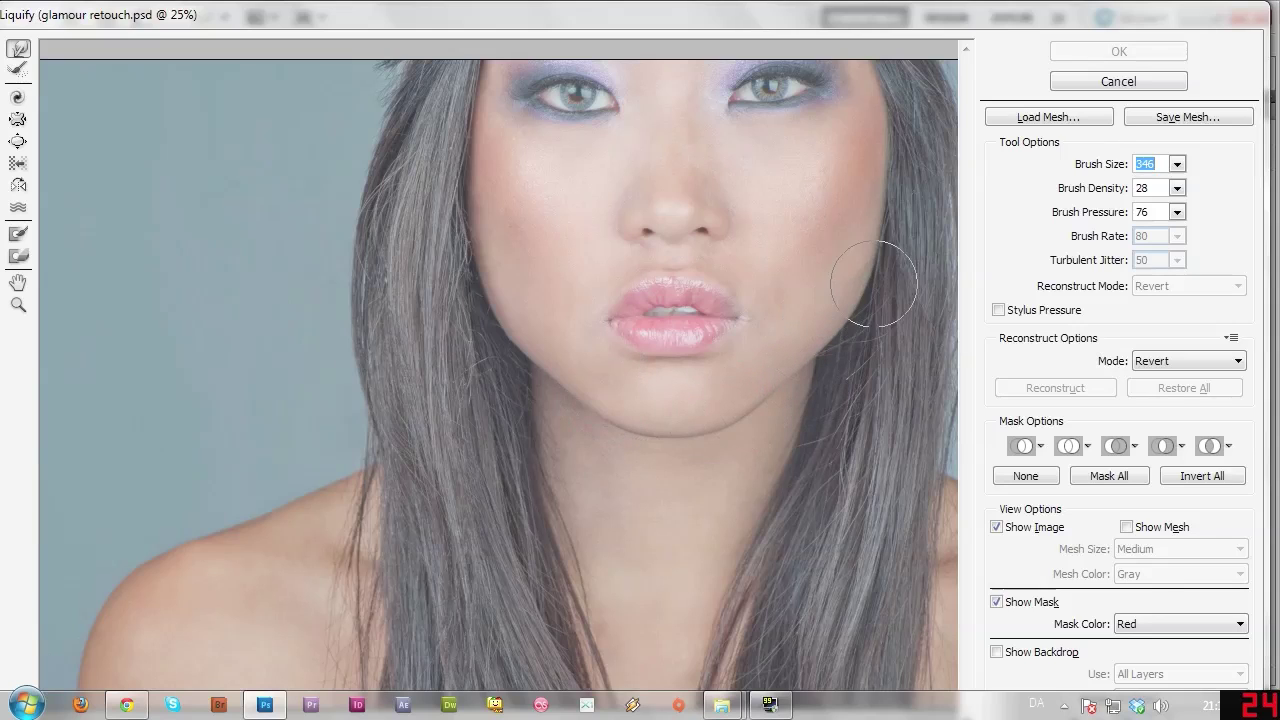
{"action": "mouse_move", "coordinate": [882, 266]}
{"action": "left_mouse_down"}
{"action": "mouse_move", "coordinate": [894, 251]}
{"action": "mouse_move", "coordinate": [874, 263]}
{"action": "left_mouse_up"}
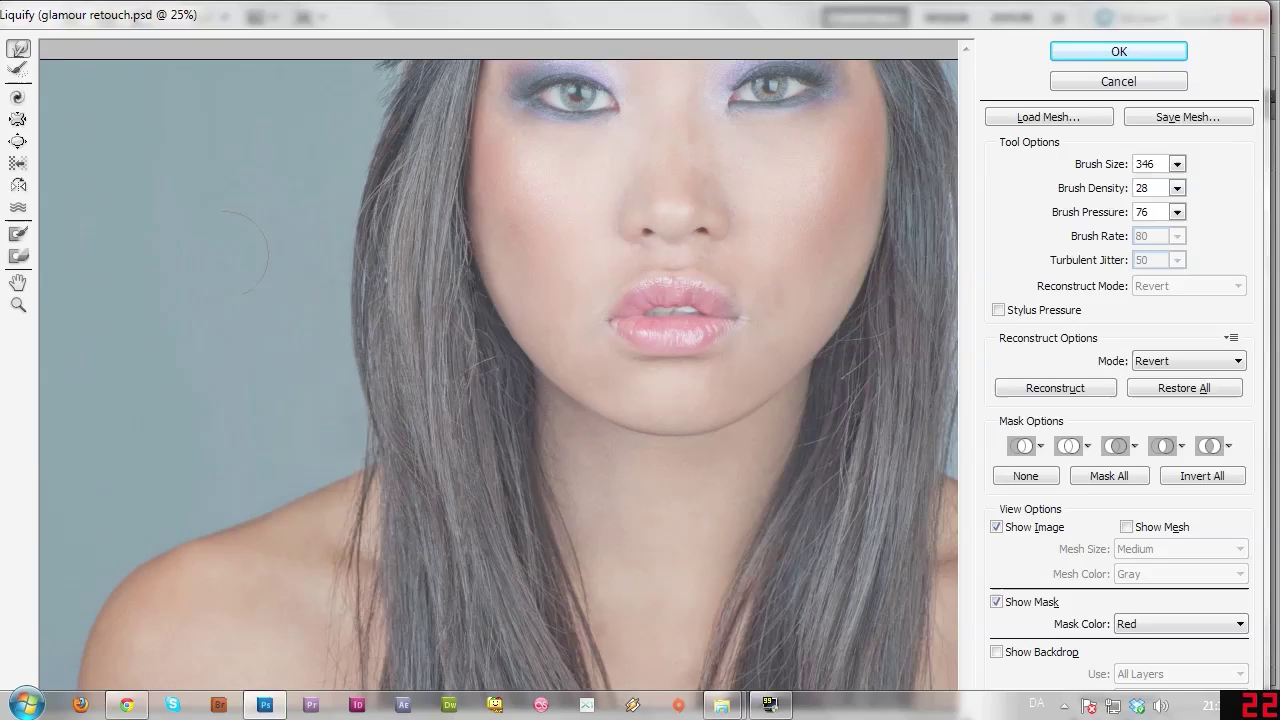
Step: Enlarge the warp brush to 646 and push the outer cheeks and jawline inward to slim the face
{"action": "left_click", "coordinate": [19, 305]}
{"action": "left_click", "coordinate": [818, 392], "text": "alt"}
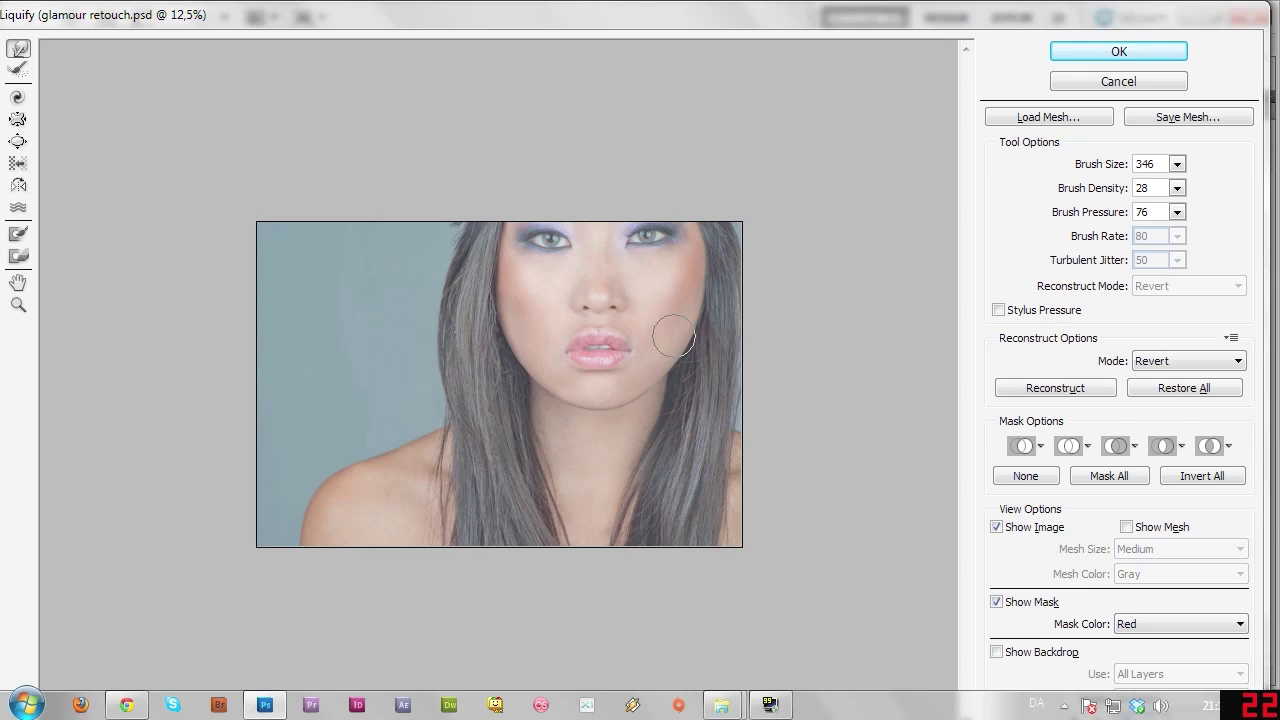
{"action": "left_click", "coordinate": [1177, 166]}
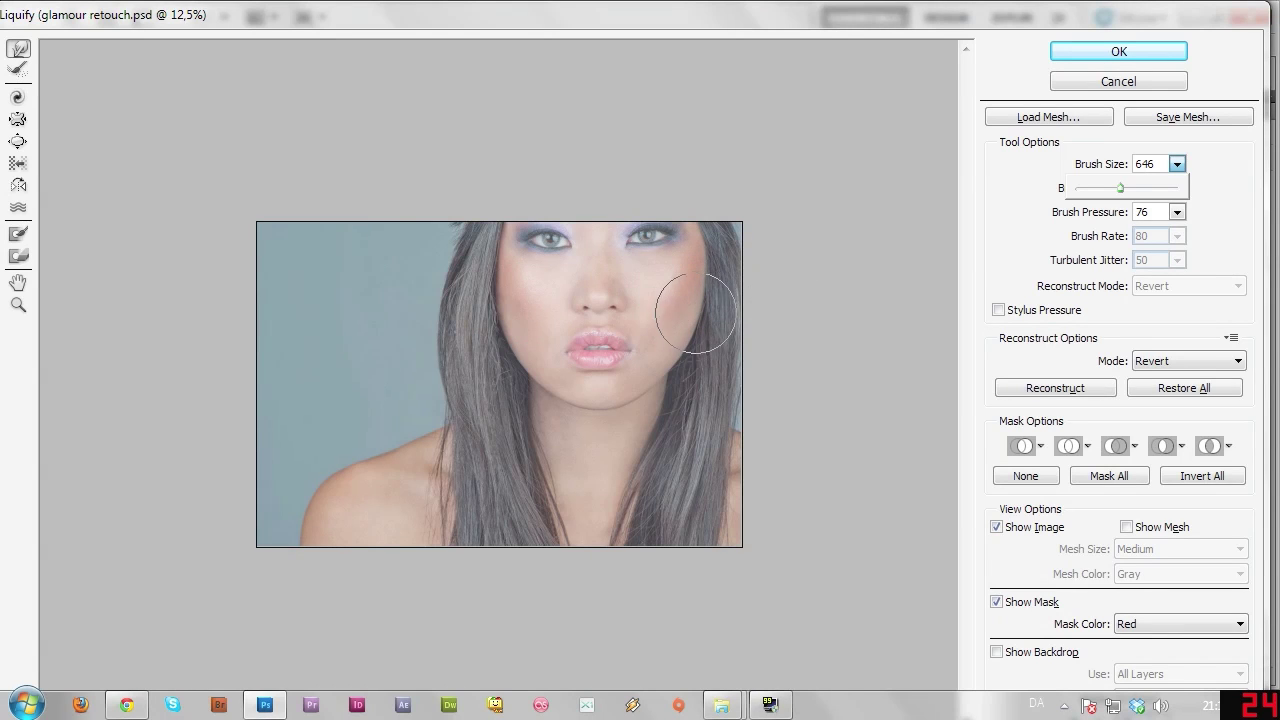
{"action": "left_click", "coordinate": [688, 342]}
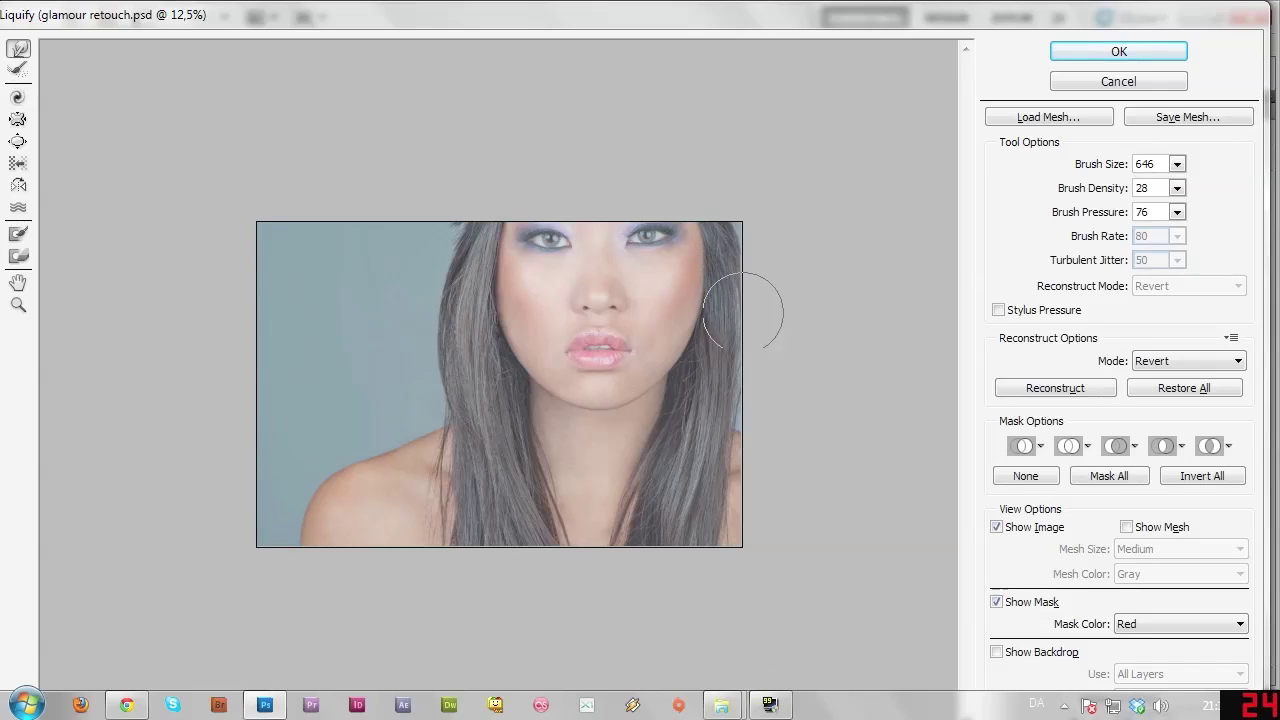
{"action": "left_click_drag", "start_coordinate": [712, 299], "coordinate": [694, 352]}
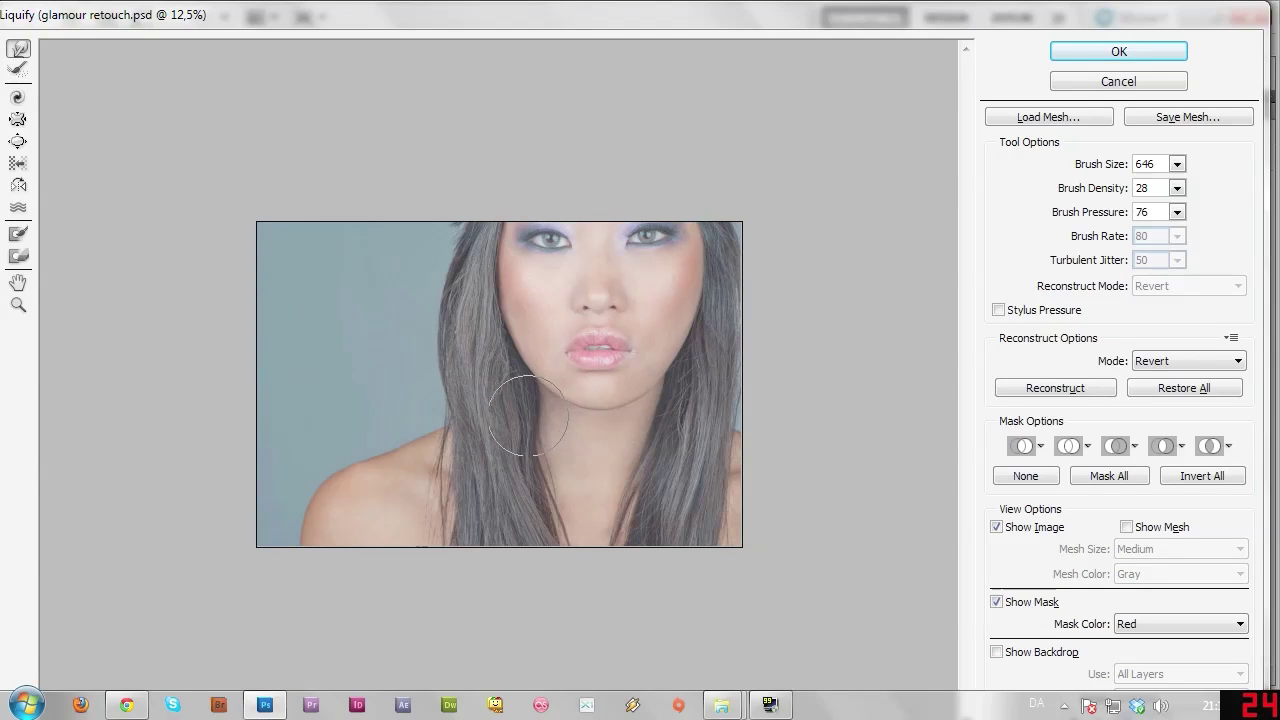
Step: Reduce the warp brush to 331 and smooth the contour of the bare shoulder beside the hair
{"action": "left_click", "coordinate": [33, 304]}
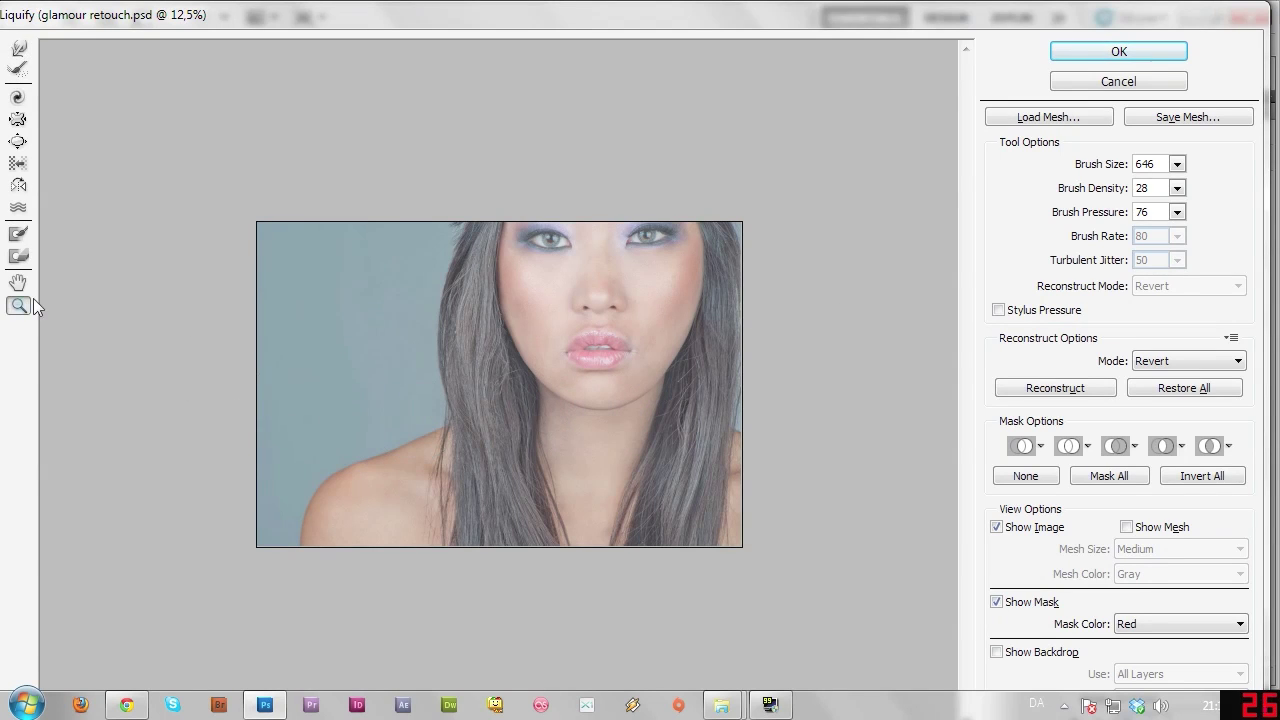
{"action": "left_click", "coordinate": [373, 469]}
{"action": "left_click", "coordinate": [297, 569]}
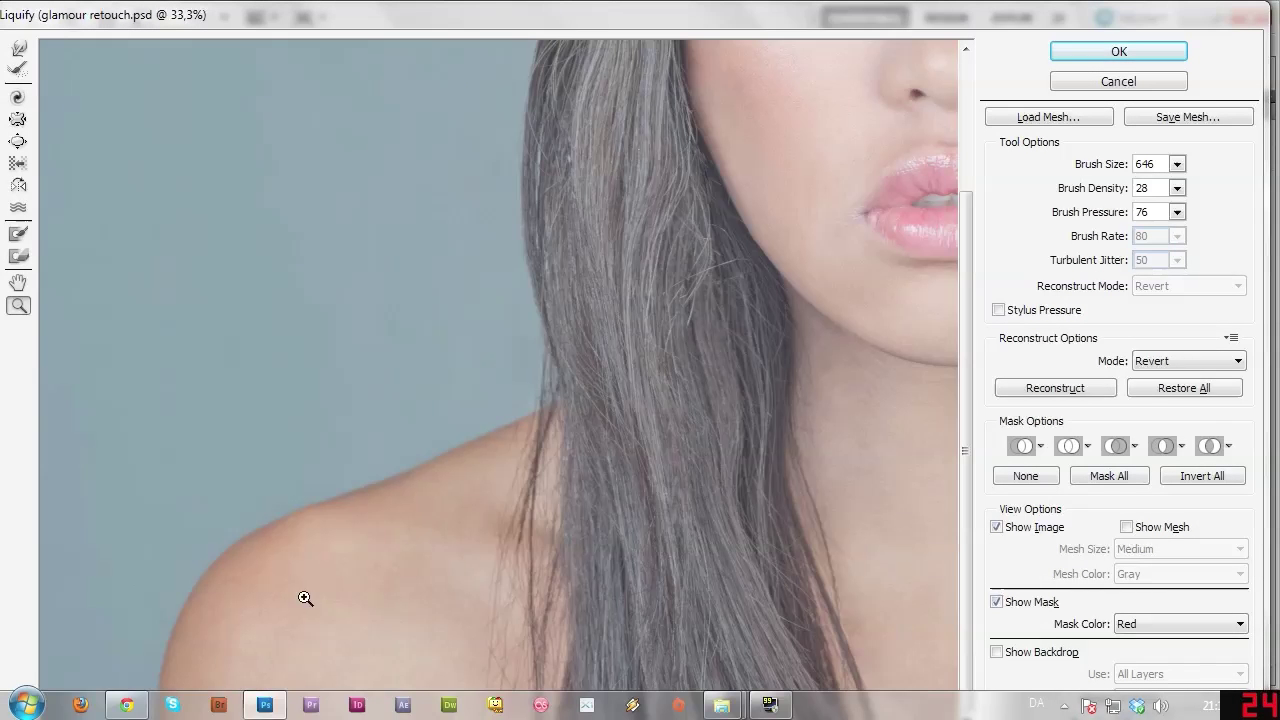
{"action": "left_click", "coordinate": [21, 54]}
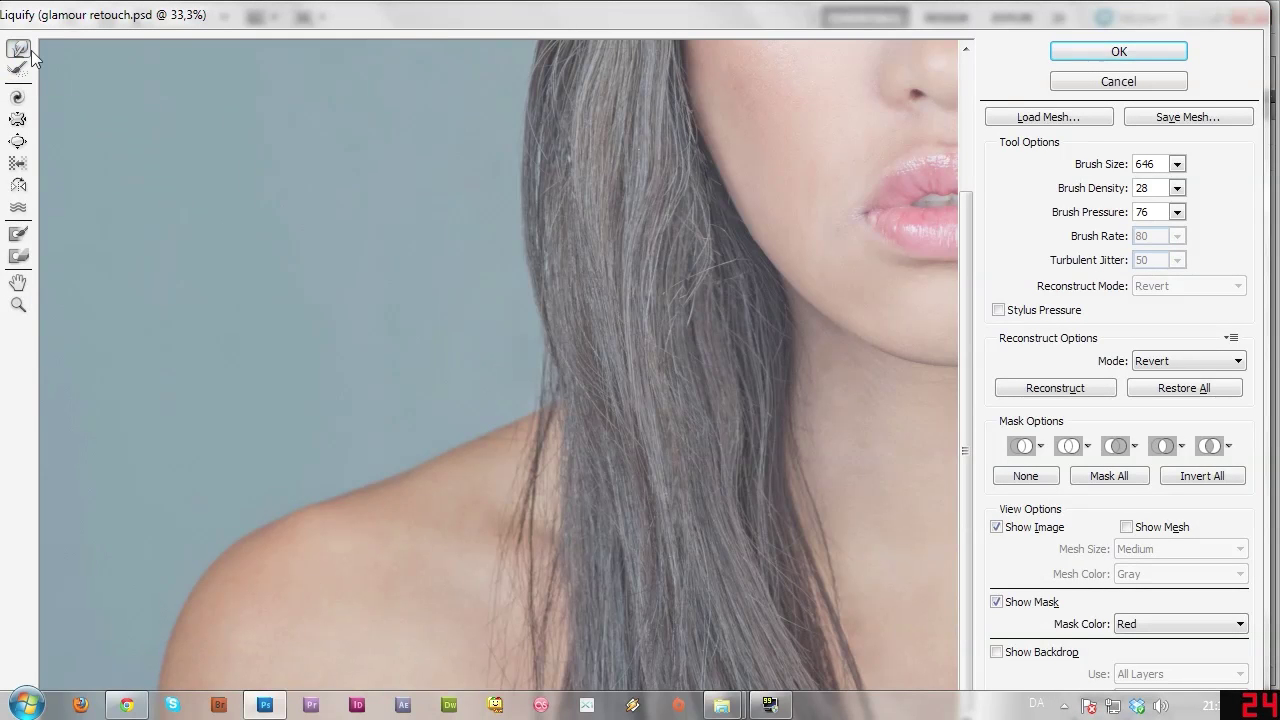
{"action": "left_click", "coordinate": [1177, 165]}
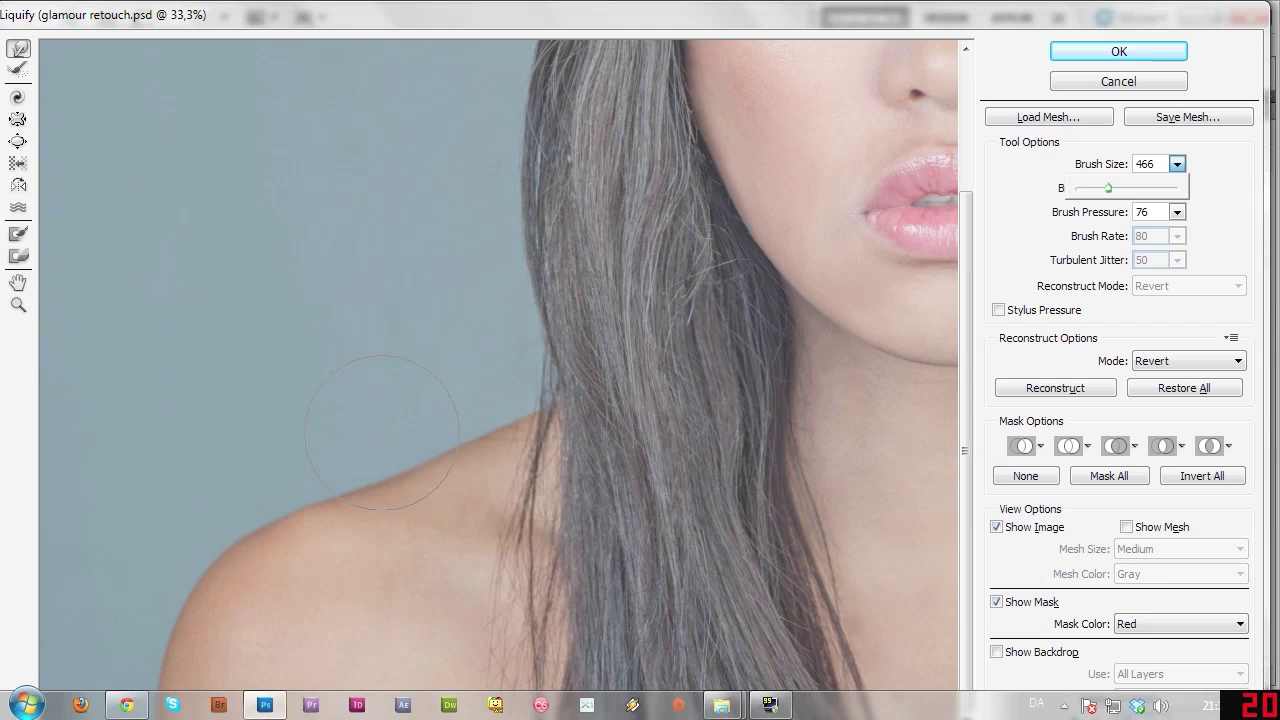
{"action": "left_click", "coordinate": [300, 472]}
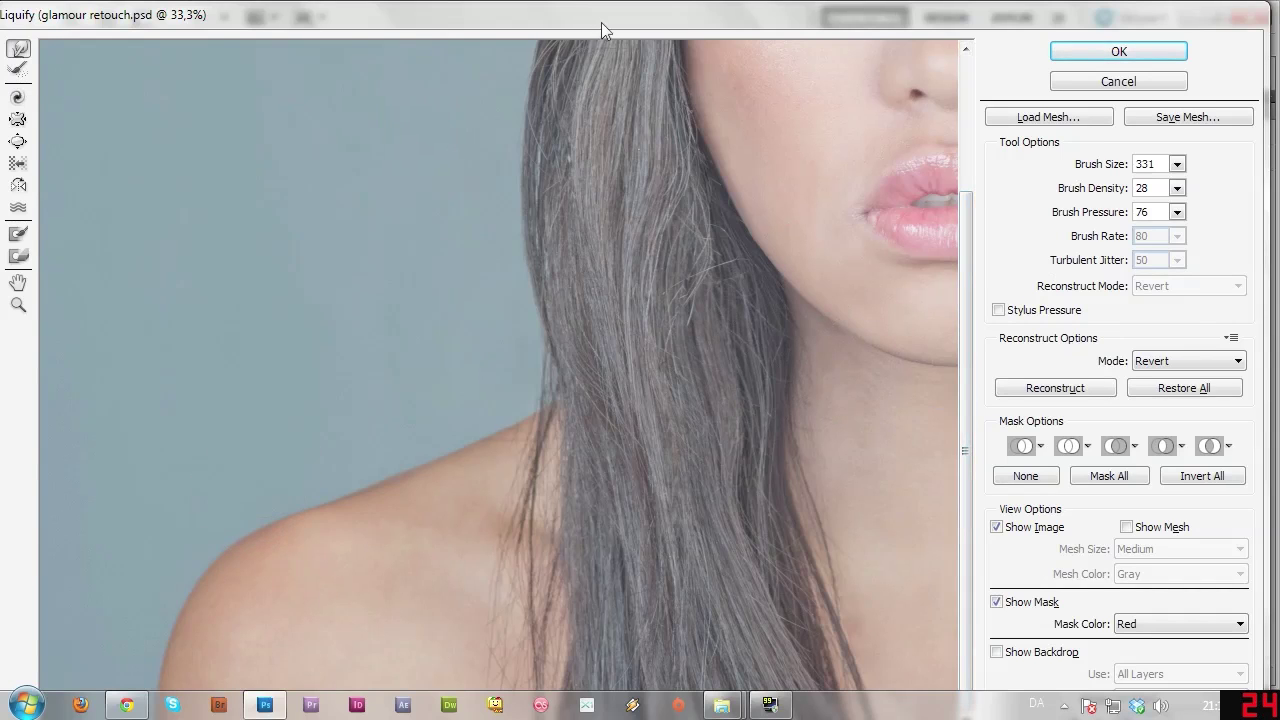
{"action": "mouse_move", "coordinate": [603, 22]}
{"action": "left_mouse_down"}
{"action": "mouse_move", "coordinate": [652, 5]}
{"action": "mouse_move", "coordinate": [550, 41]}
{"action": "left_mouse_up"}
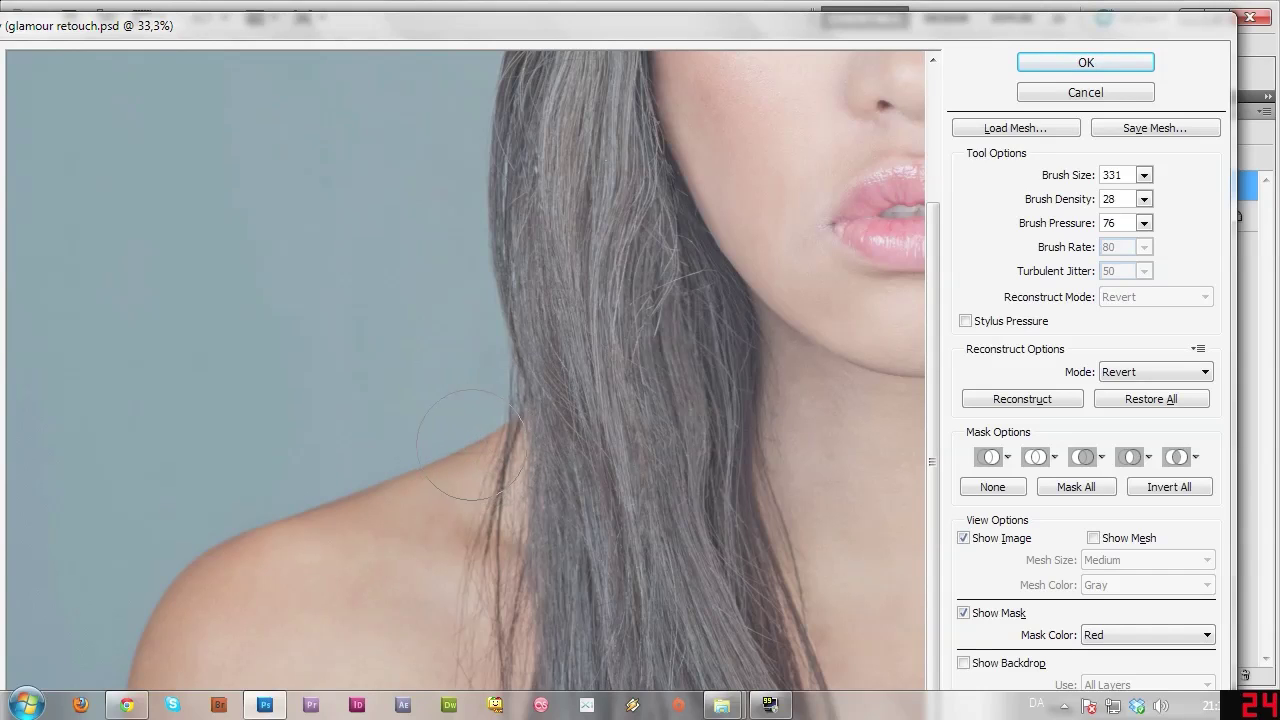
{"action": "left_click_drag", "start_coordinate": [930, 373], "coordinate": [933, 301]}
{"action": "mouse_move", "coordinate": [835, 24]}
{"action": "left_mouse_down"}
{"action": "mouse_move", "coordinate": [875, 8]}
{"action": "mouse_move", "coordinate": [860, 9]}
{"action": "mouse_move", "coordinate": [873, 23]}
{"action": "left_mouse_up"}
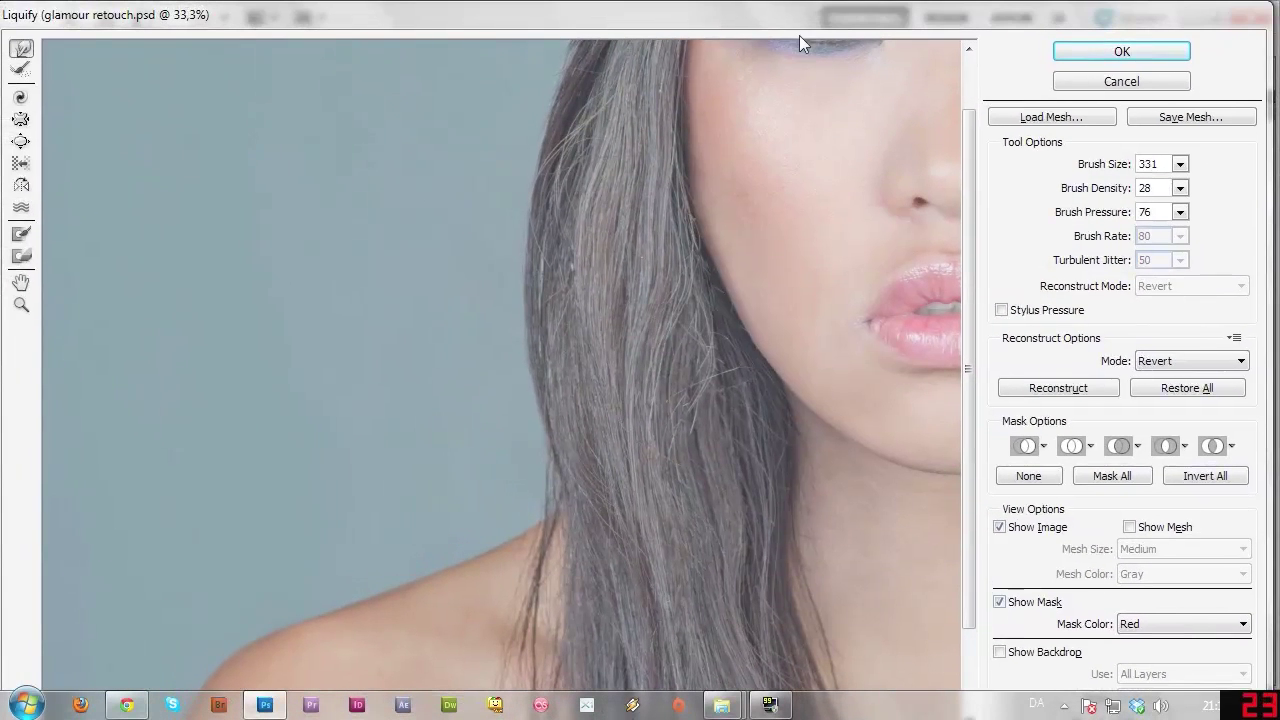
Step: Warp the areas beneath both eyes and push the side of the nose inward with the 331 brush
{"action": "left_click", "coordinate": [624, 348], "text": "alt"}
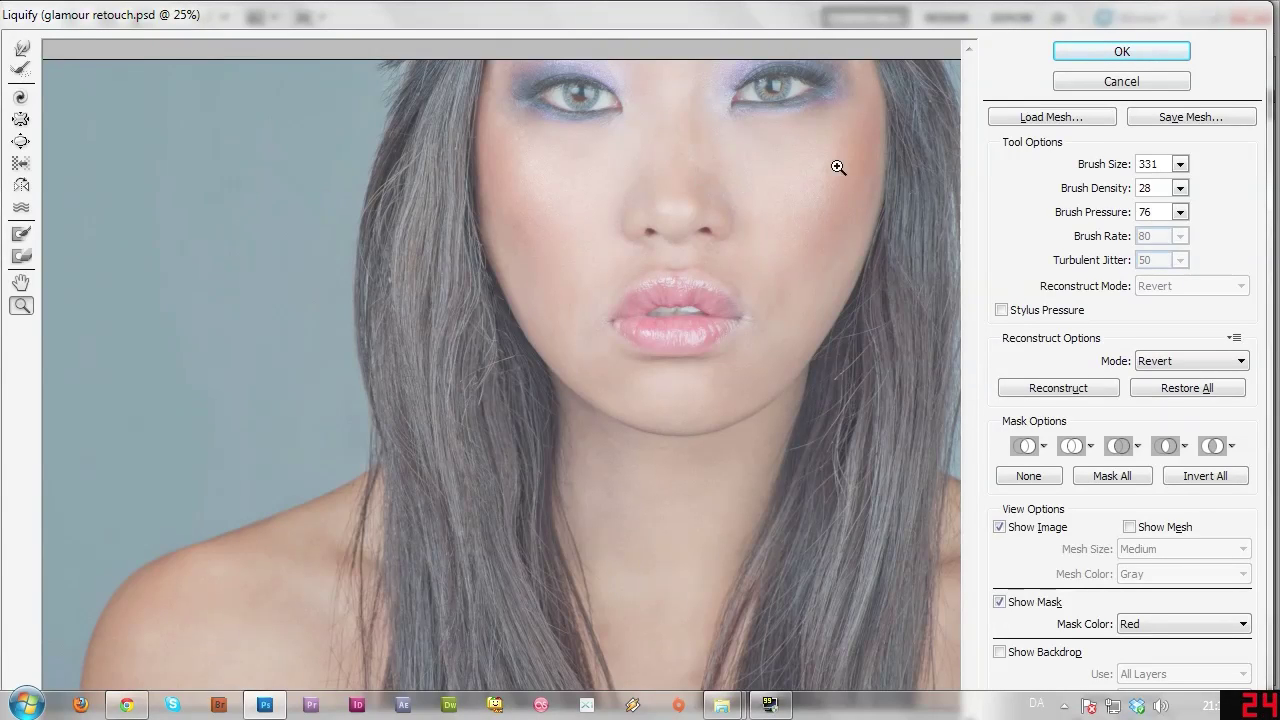
{"action": "left_click", "coordinate": [24, 50]}
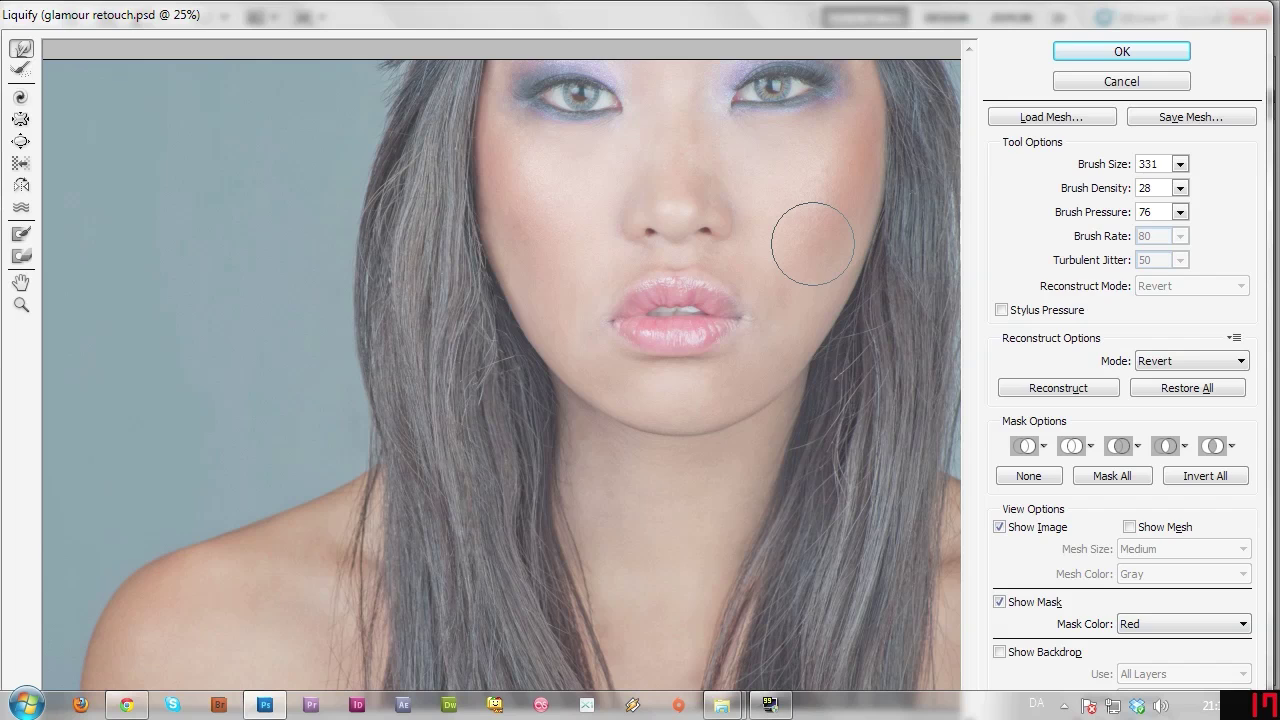
{"action": "mouse_move", "coordinate": [797, 106]}
{"action": "left_mouse_down"}
{"action": "mouse_move", "coordinate": [744, 112]}
{"action": "mouse_move", "coordinate": [854, 106]}
{"action": "mouse_move", "coordinate": [784, 117]}
{"action": "left_mouse_up"}
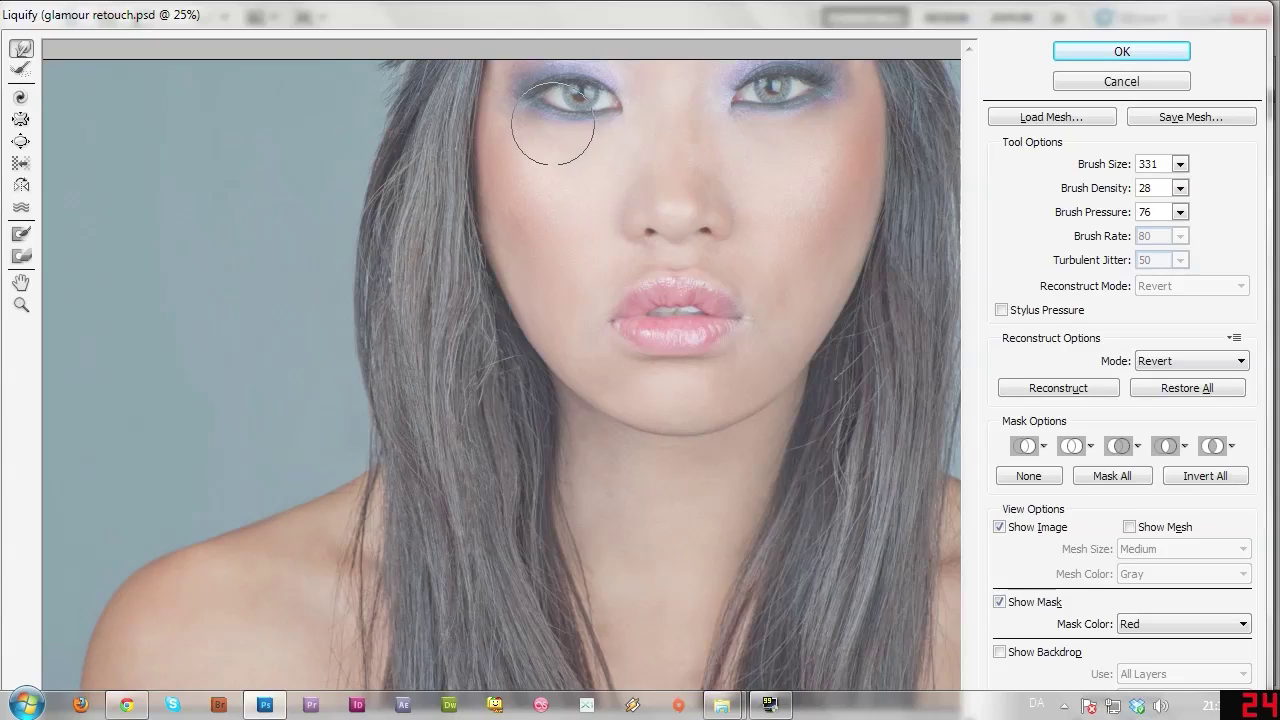
{"action": "left_click_drag", "start_coordinate": [558, 124], "coordinate": [585, 128]}
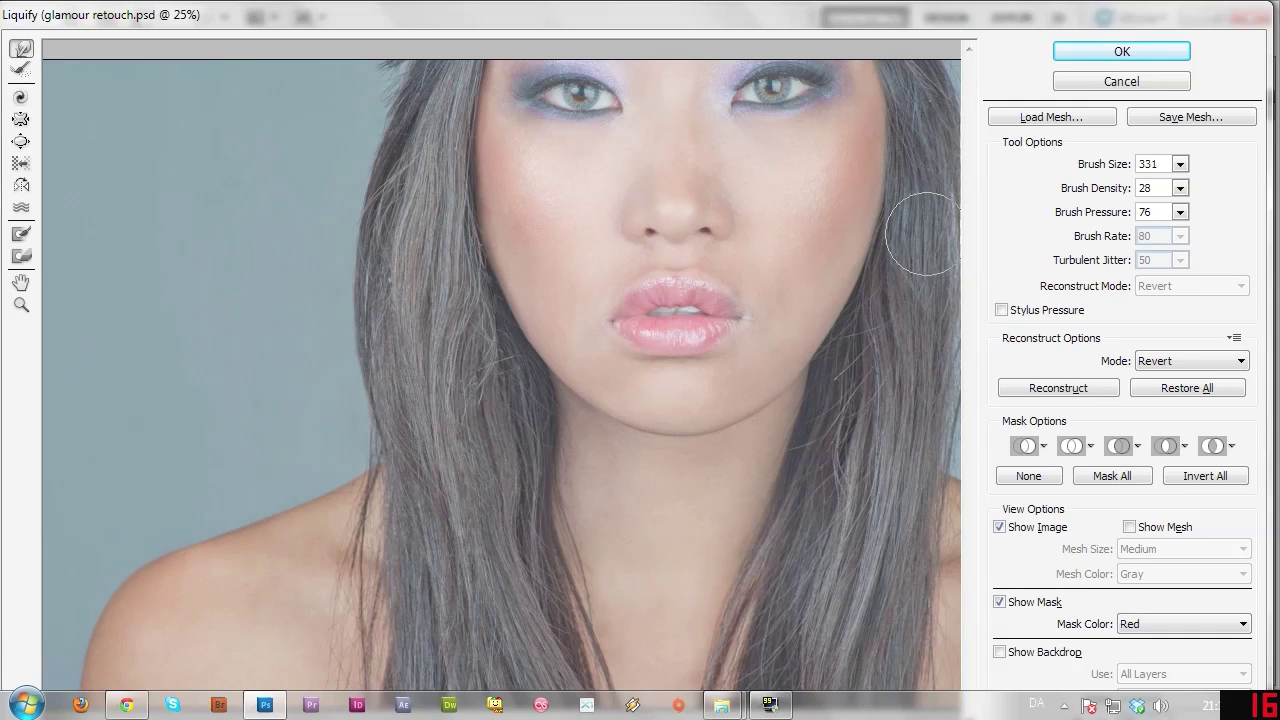
{"action": "left_click_drag", "start_coordinate": [722, 150], "coordinate": [706, 152]}
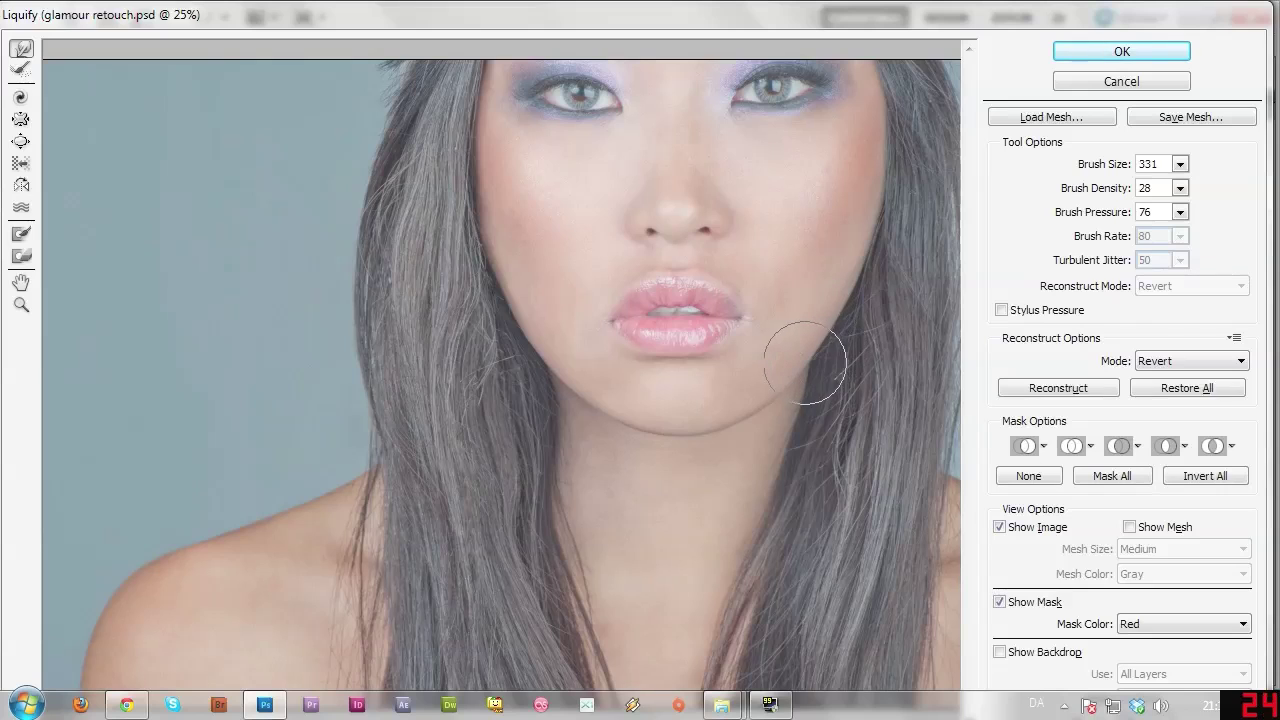
Step: Set the warp brush size to 256 and reshape the lips by nudging their corners and edges
{"action": "left_click", "coordinate": [1180, 164]}
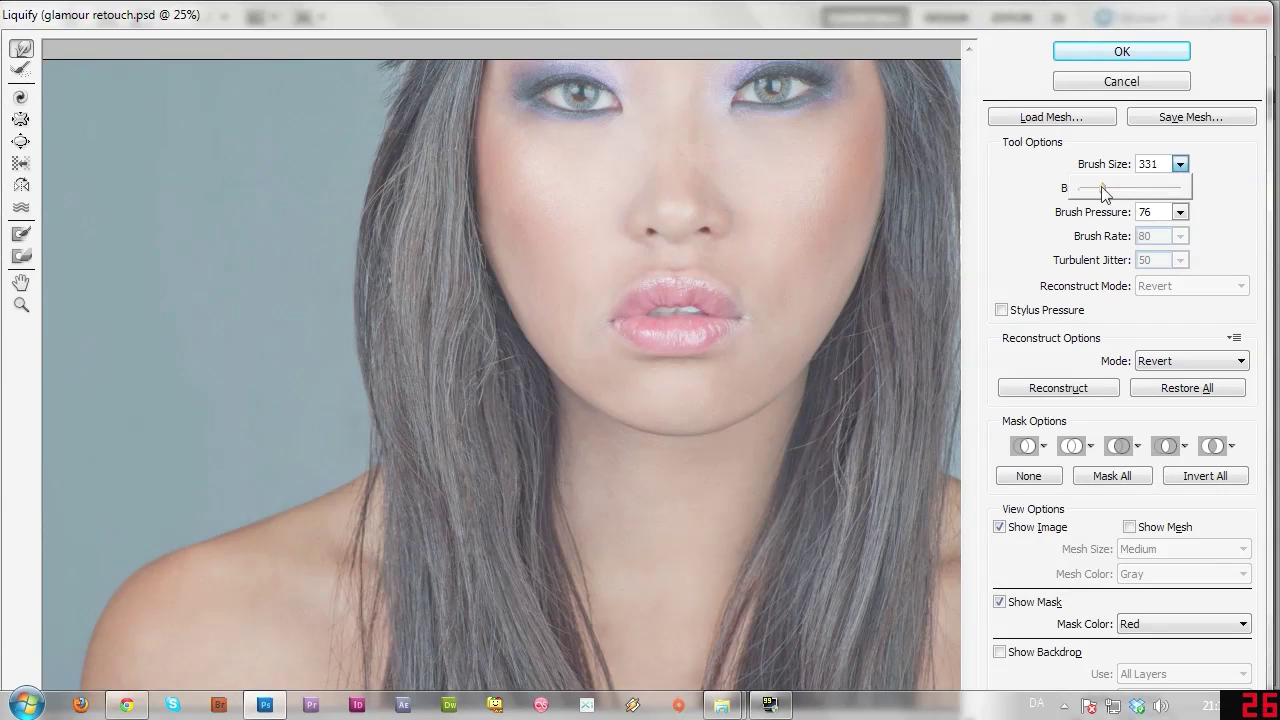
{"action": "left_click_drag", "start_coordinate": [1103, 190], "coordinate": [1097, 189]}
{"action": "left_click", "coordinate": [708, 346]}
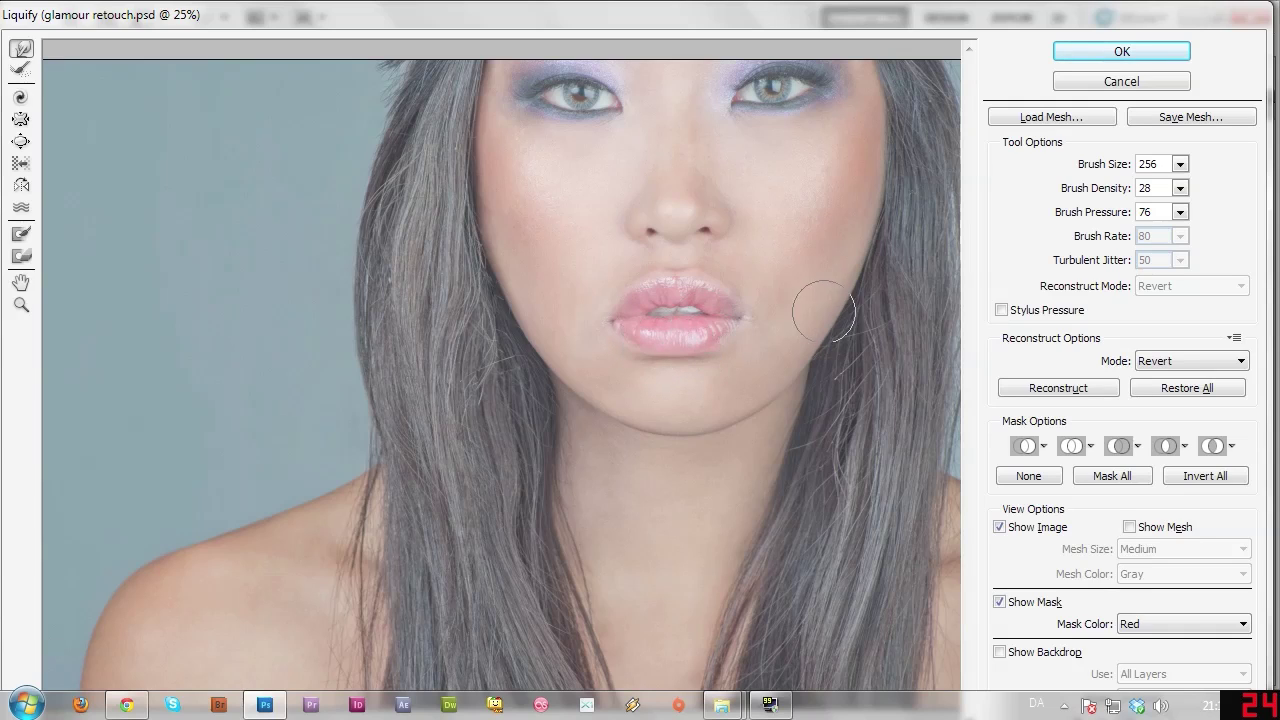
{"action": "mouse_move", "coordinate": [742, 340]}
{"action": "left_mouse_down"}
{"action": "mouse_move", "coordinate": [743, 299]}
{"action": "mouse_move", "coordinate": [712, 291]}
{"action": "mouse_move", "coordinate": [749, 280]}
{"action": "left_mouse_up"}
{"action": "left_click_drag", "start_coordinate": [616, 286], "coordinate": [620, 286]}
{"action": "mouse_move", "coordinate": [737, 280]}
{"action": "left_mouse_down"}
{"action": "mouse_move", "coordinate": [746, 289]}
{"action": "mouse_move", "coordinate": [714, 257]}
{"action": "mouse_move", "coordinate": [749, 257]}
{"action": "mouse_move", "coordinate": [663, 286]}
{"action": "mouse_move", "coordinate": [627, 282]}
{"action": "mouse_move", "coordinate": [634, 271]}
{"action": "mouse_move", "coordinate": [620, 280]}
{"action": "mouse_move", "coordinate": [709, 251]}
{"action": "mouse_move", "coordinate": [655, 260]}
{"action": "mouse_move", "coordinate": [750, 275]}
{"action": "mouse_move", "coordinate": [640, 270]}
{"action": "mouse_move", "coordinate": [651, 257]}
{"action": "mouse_move", "coordinate": [861, 263]}
{"action": "mouse_move", "coordinate": [794, 314]}
{"action": "mouse_move", "coordinate": [638, 349]}
{"action": "mouse_move", "coordinate": [717, 349]}
{"action": "mouse_move", "coordinate": [636, 352]}
{"action": "mouse_move", "coordinate": [729, 306]}
{"action": "mouse_move", "coordinate": [709, 277]}
{"action": "mouse_move", "coordinate": [697, 308]}
{"action": "left_mouse_up"}
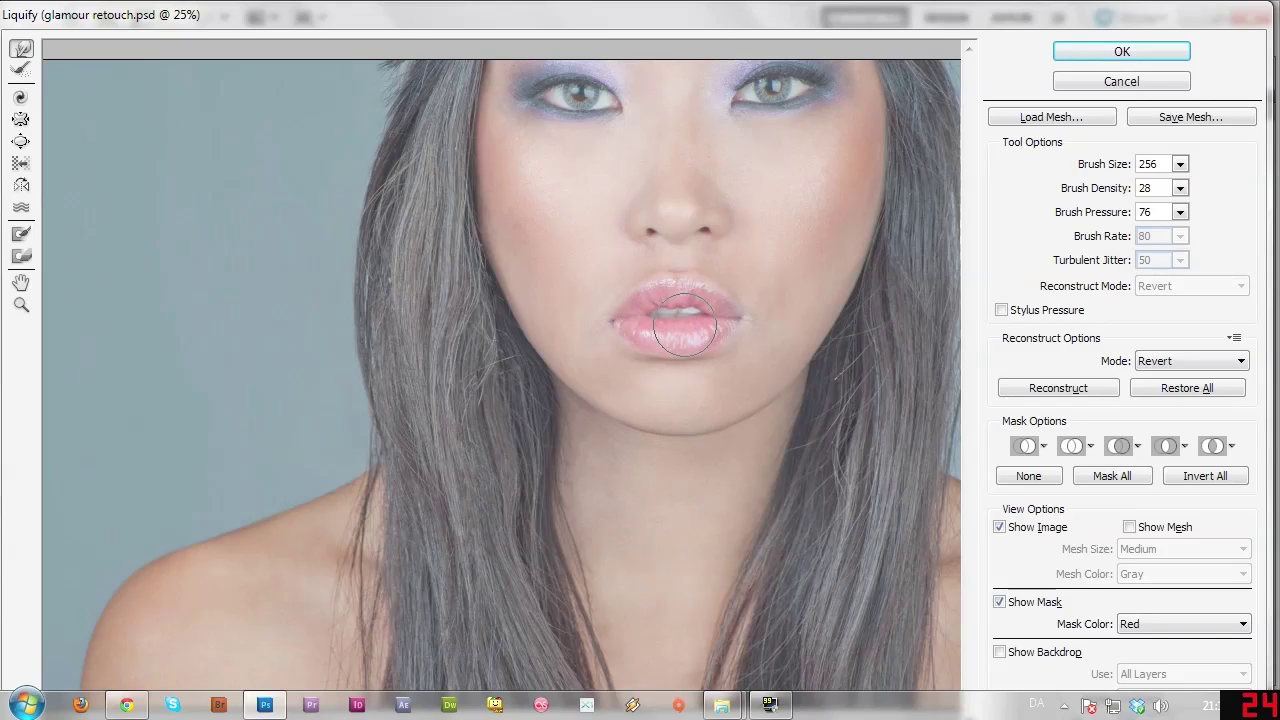
Step: Warp the lips once more along their lower edge and apply the Liquify changes to the layer
{"action": "mouse_move", "coordinate": [714, 302]}
{"action": "left_mouse_down"}
{"action": "mouse_move", "coordinate": [706, 286]}
{"action": "mouse_move", "coordinate": [699, 320]}
{"action": "mouse_move", "coordinate": [652, 305]}
{"action": "mouse_move", "coordinate": [660, 325]}
{"action": "left_mouse_up"}
{"action": "left_click", "coordinate": [1100, 56]}
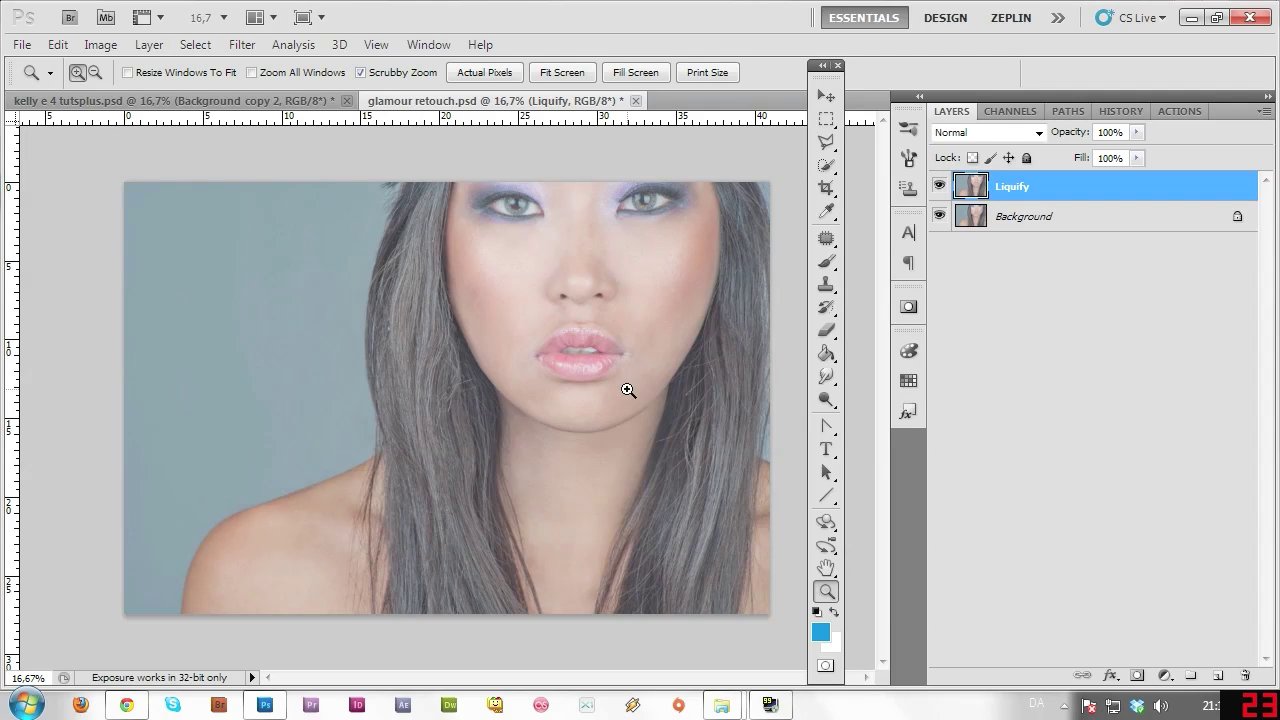
{"action": "left_click", "coordinate": [591, 356]}
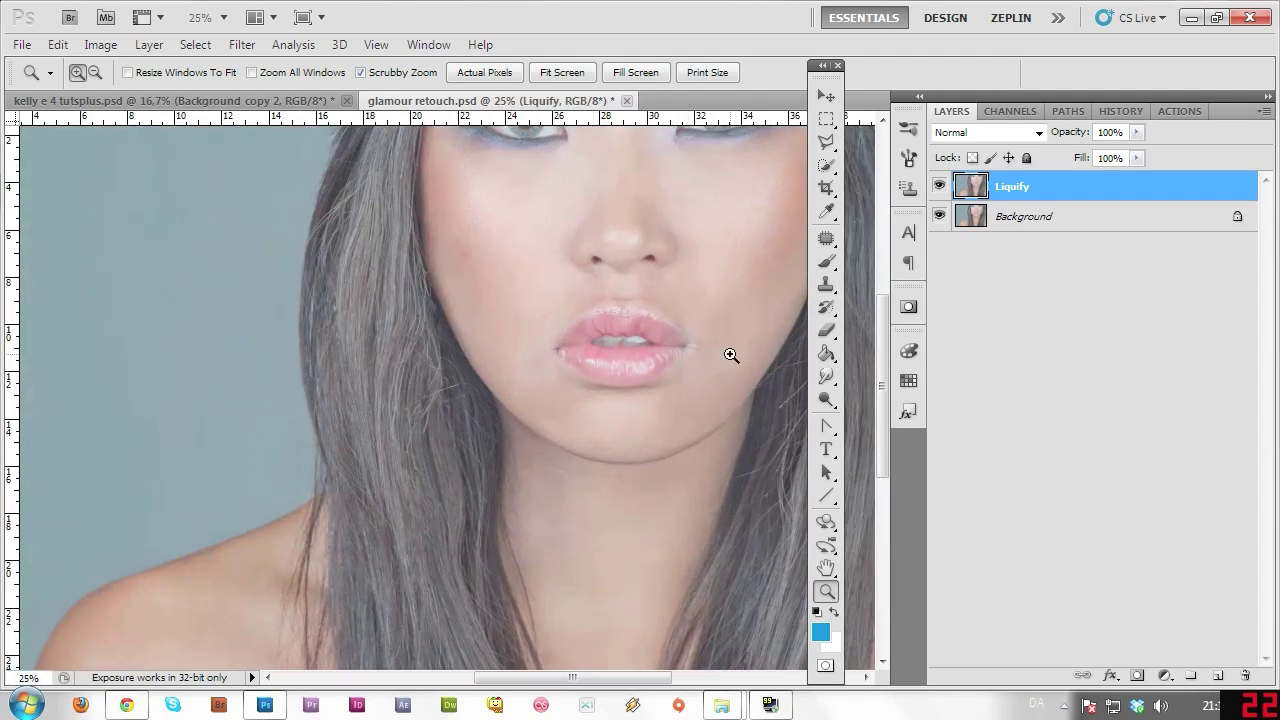
Step: Reopen the Liquify filter, nudge both corners of the mouth with the 256 warp brush and apply the result
{"action": "left_click", "coordinate": [245, 46]}
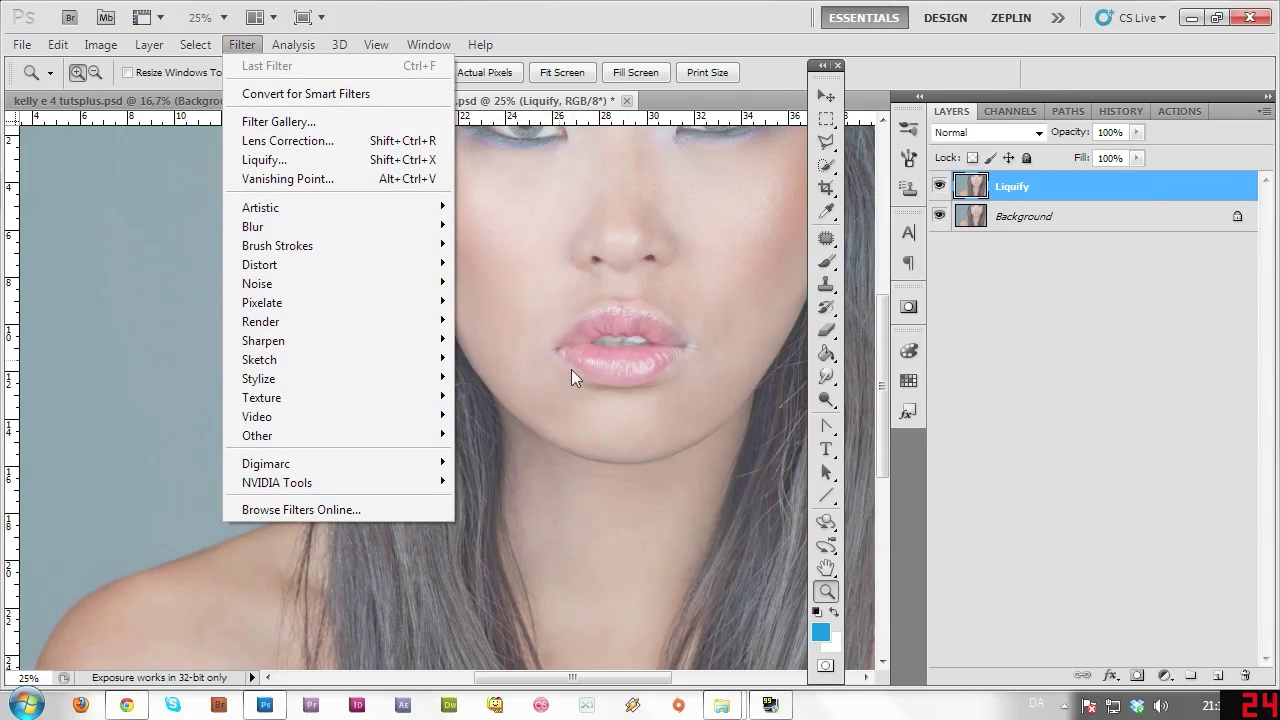
{"action": "left_click", "coordinate": [606, 316]}
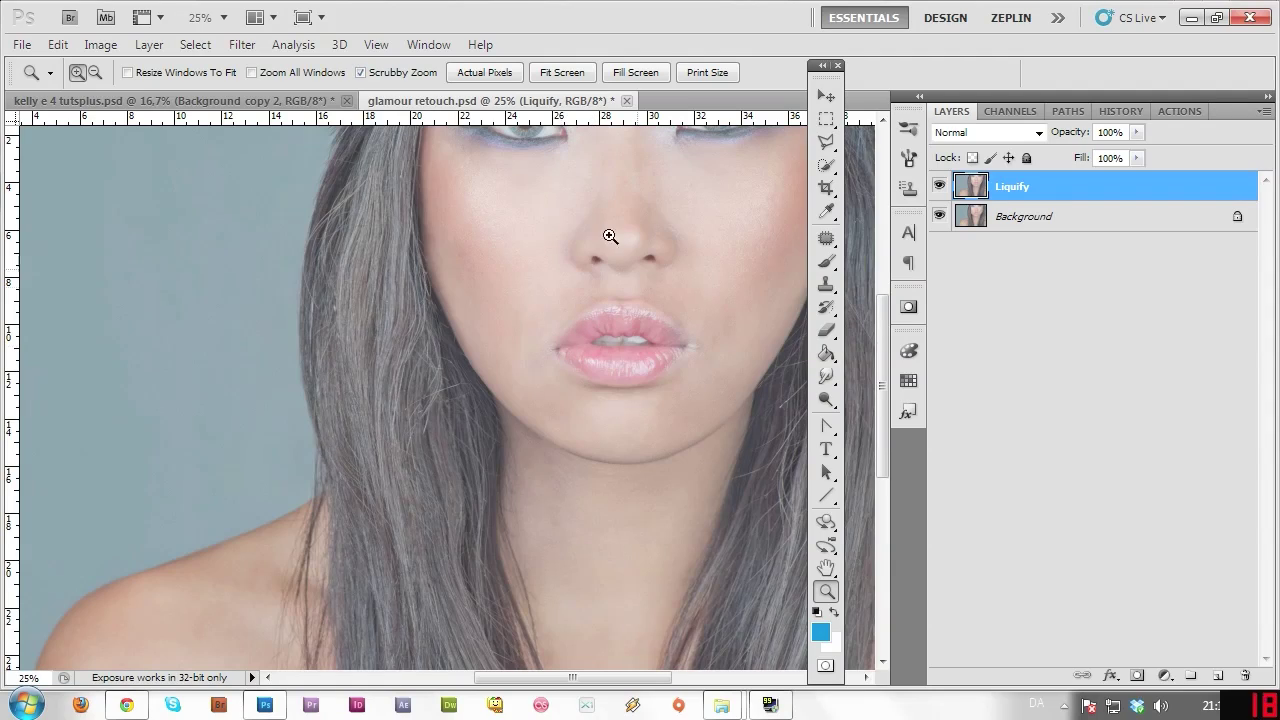
{"action": "left_click", "coordinate": [243, 45]}
{"action": "left_click", "coordinate": [351, 161]}
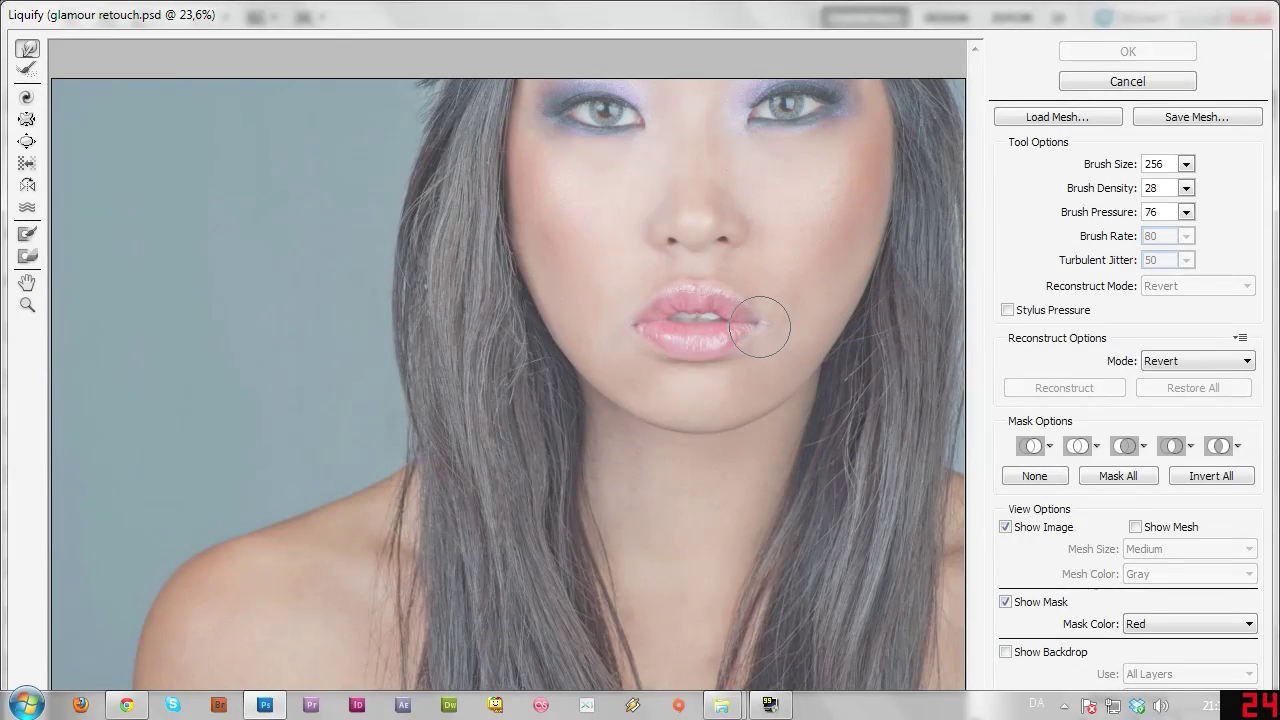
{"action": "left_click_drag", "start_coordinate": [762, 326], "coordinate": [760, 325]}
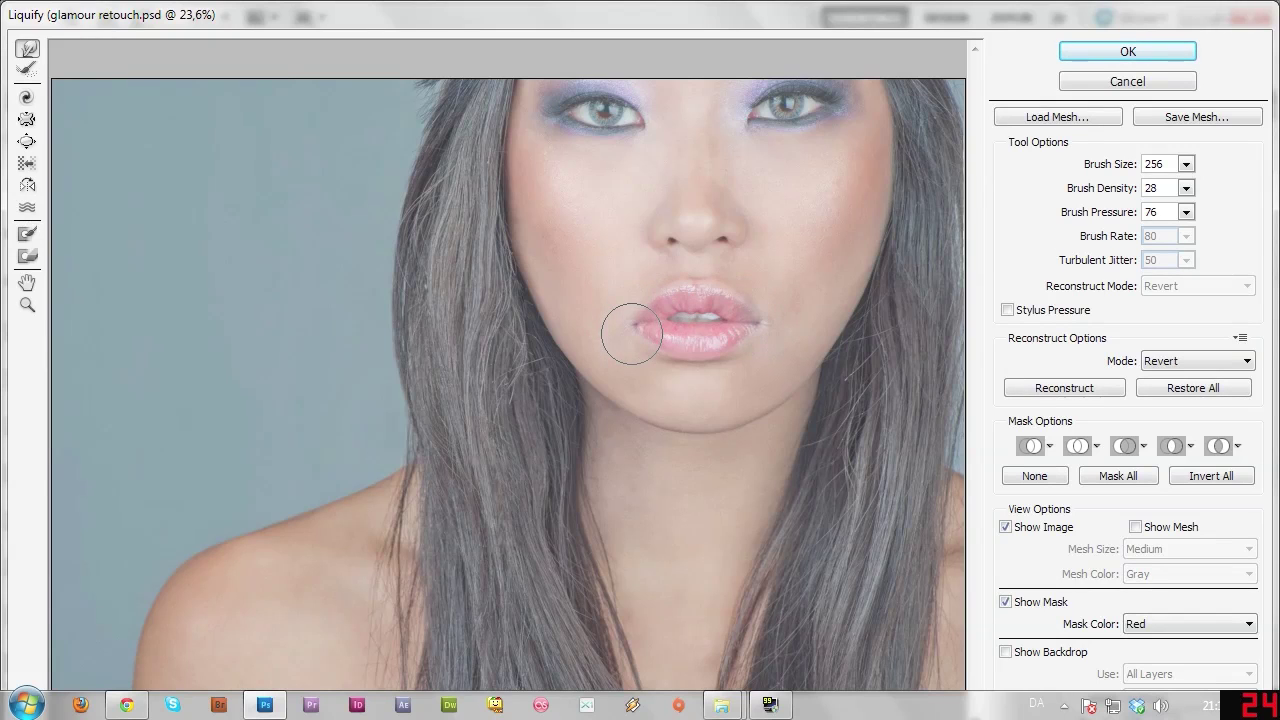
{"action": "left_click_drag", "start_coordinate": [635, 331], "coordinate": [634, 334]}
{"action": "left_click", "coordinate": [1121, 54]}
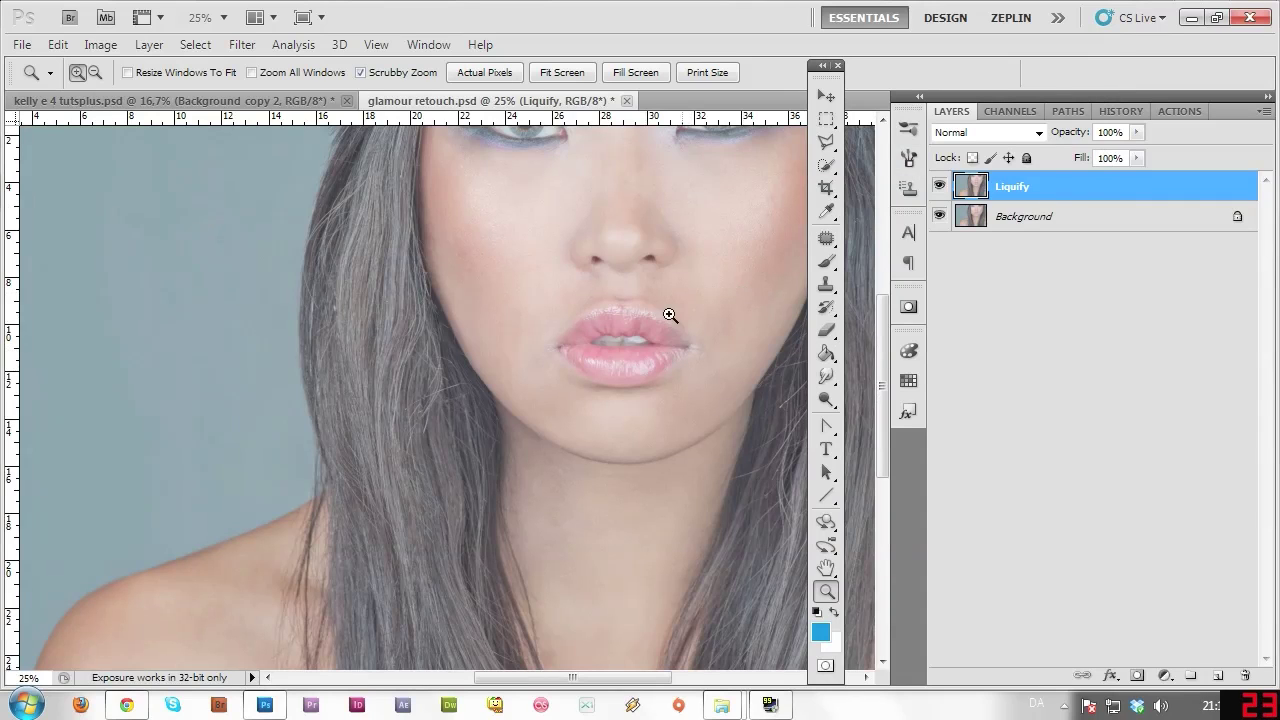
Step: Compare the portrait before and after reshaping by repeatedly hiding and showing the Liquify layer
{"action": "left_click", "coordinate": [599, 401], "text": "alt"}
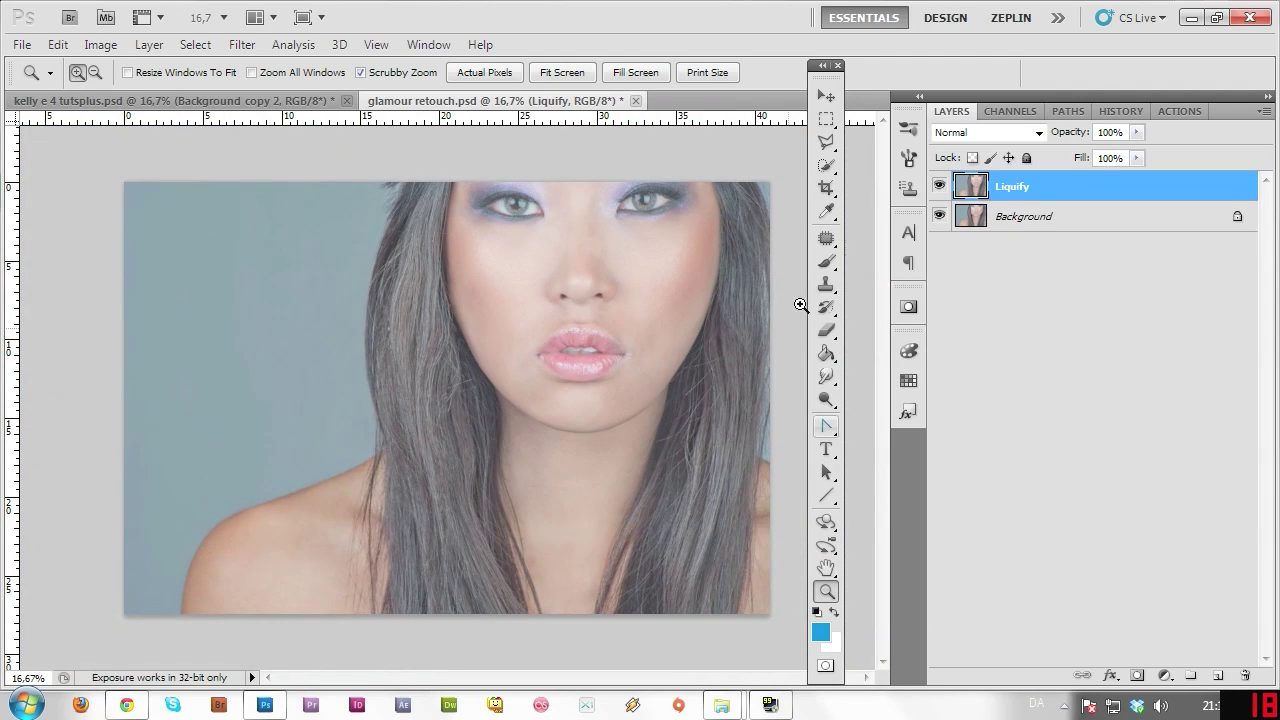
{"action": "left_click", "coordinate": [939, 187]}
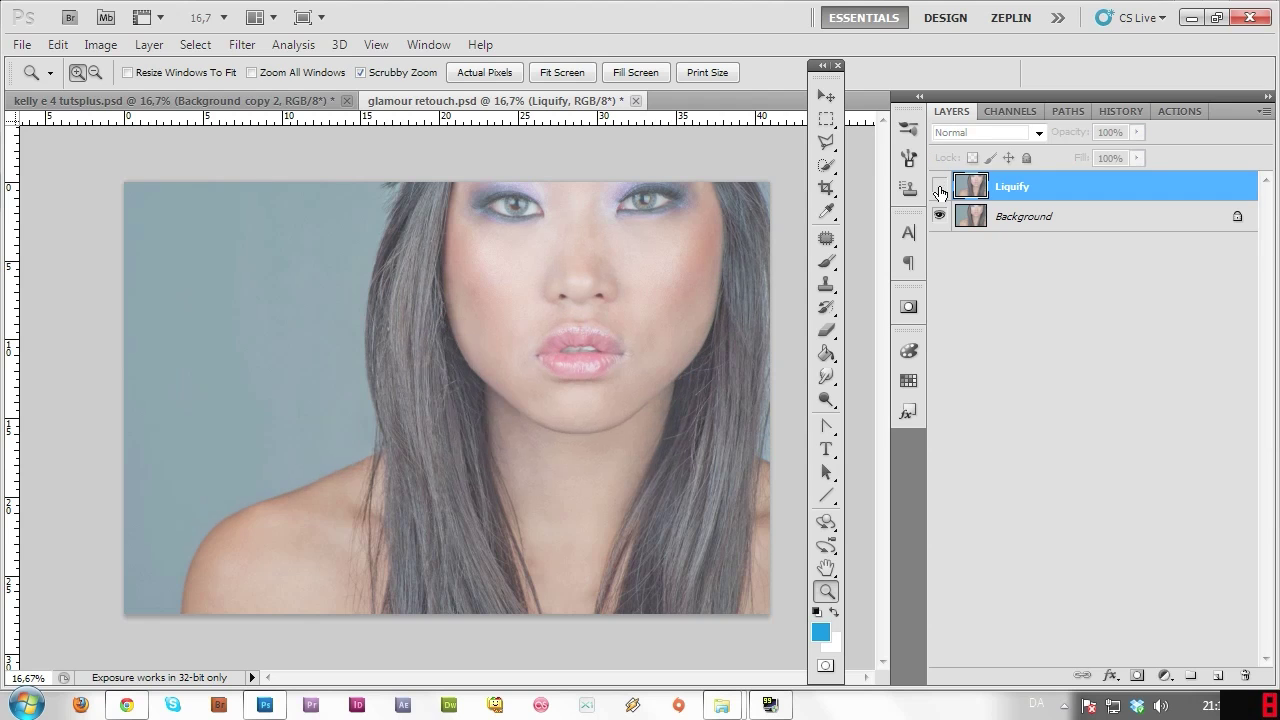
{"action": "left_click", "coordinate": [939, 187]}
{"action": "left_click", "coordinate": [939, 187]}
{"action": "left_click", "coordinate": [939, 187]}
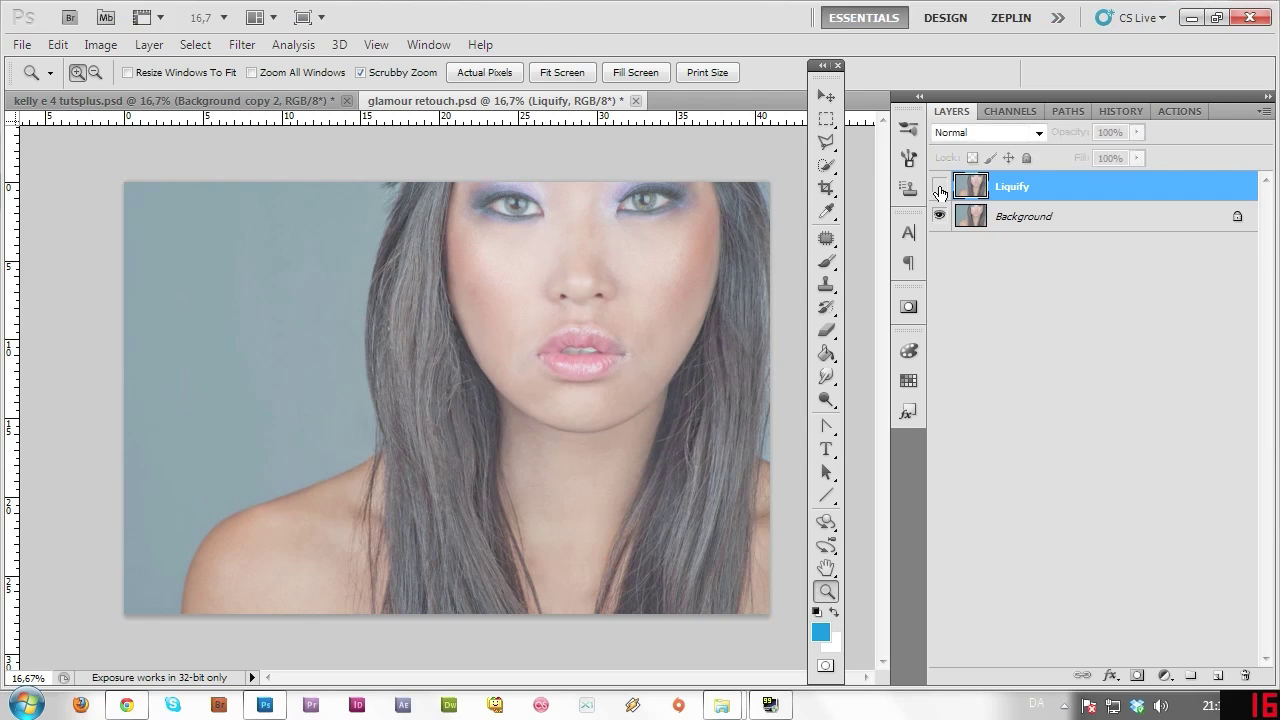
{"action": "left_click", "coordinate": [939, 187]}
{"action": "left_click", "coordinate": [939, 187]}
{"action": "left_click", "coordinate": [939, 187]}
{"action": "left_click", "coordinate": [939, 187]}
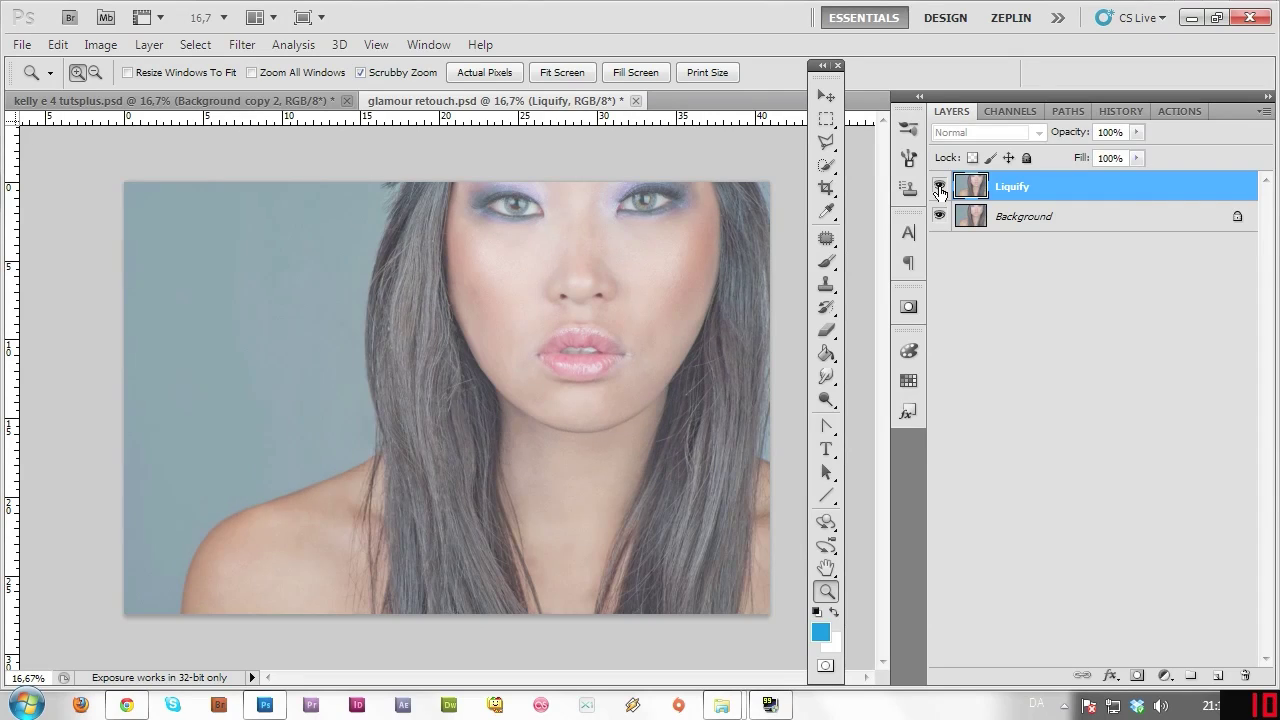
{"action": "left_click", "coordinate": [939, 187]}
{"action": "left_click", "coordinate": [939, 187]}
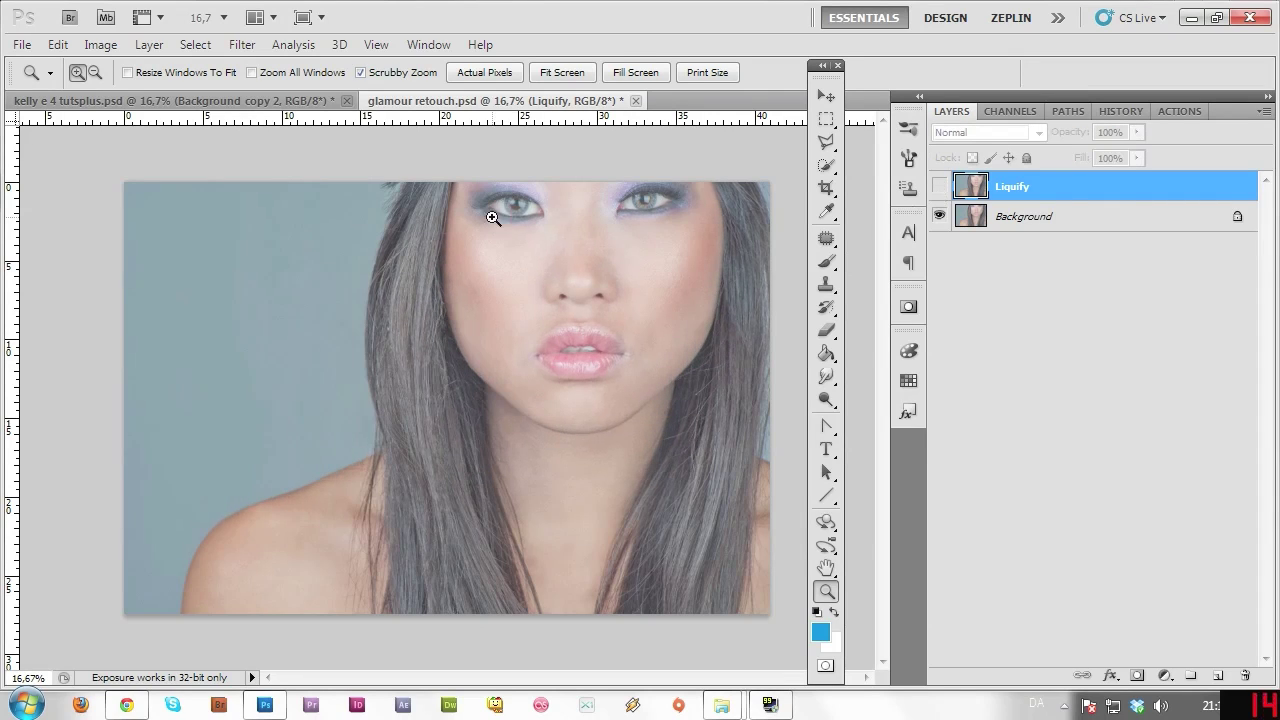
{"action": "left_click", "coordinate": [939, 187]}
{"action": "left_click", "coordinate": [939, 187]}
{"action": "left_click", "coordinate": [939, 187]}
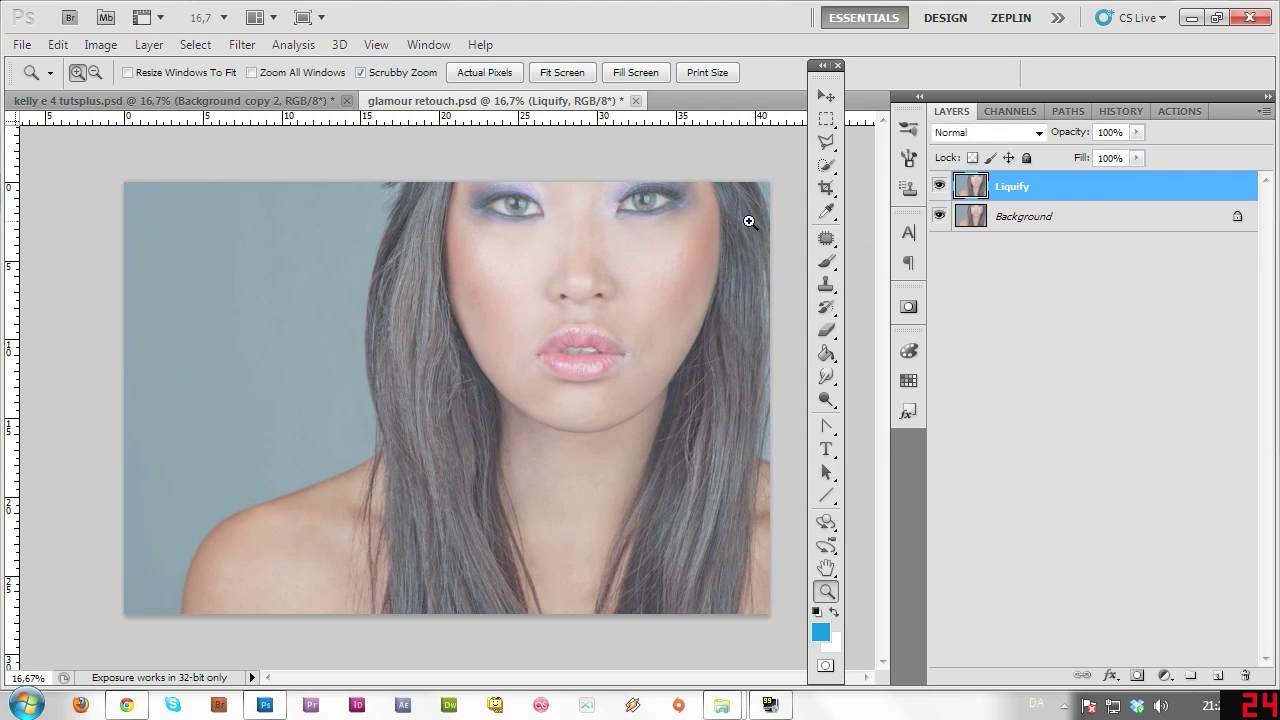
{"action": "left_click", "coordinate": [939, 188]}
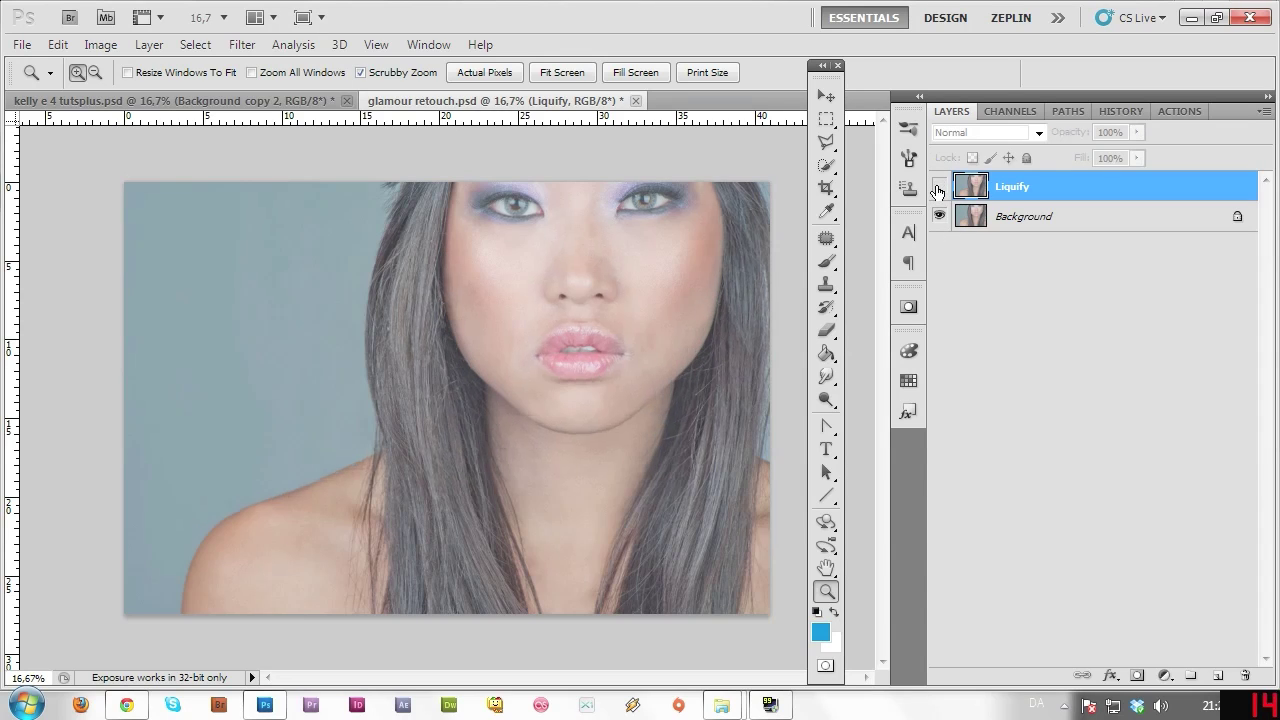
{"action": "left_click", "coordinate": [939, 188]}
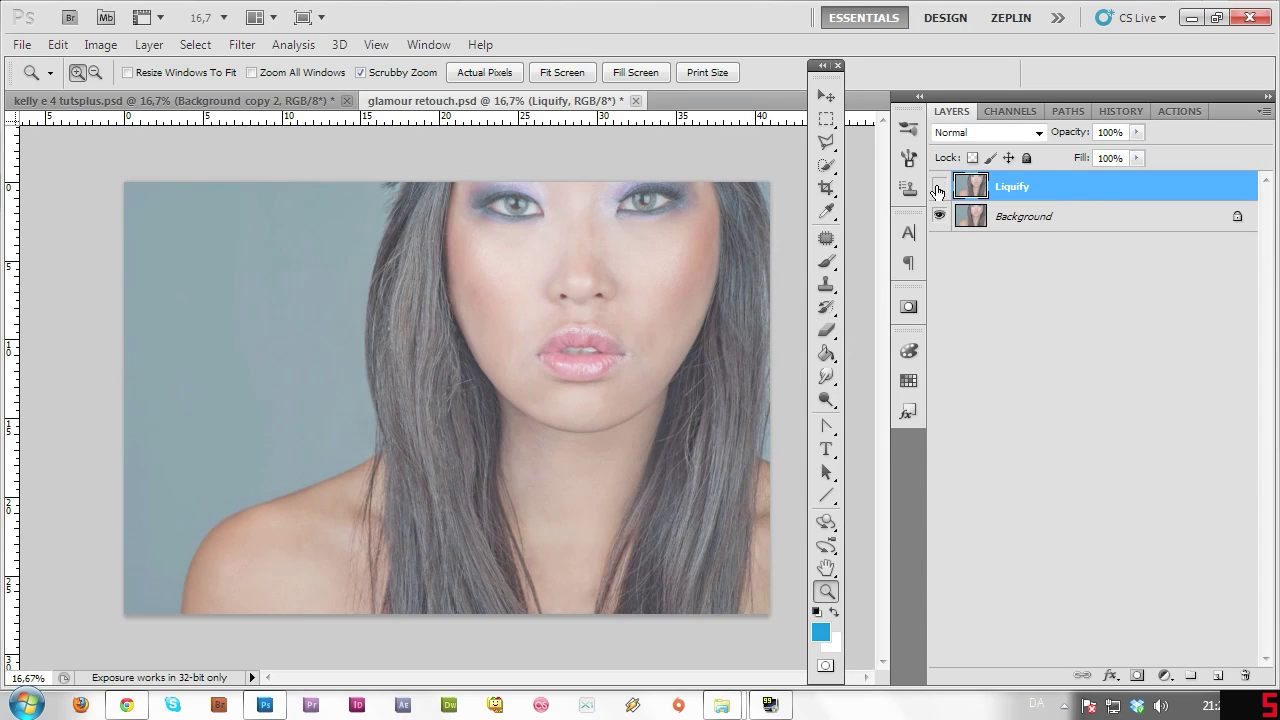
{"action": "left_click", "coordinate": [939, 188]}
{"action": "left_click", "coordinate": [939, 188]}
{"action": "left_click", "coordinate": [939, 188]}
{"action": "left_click", "coordinate": [939, 188]}
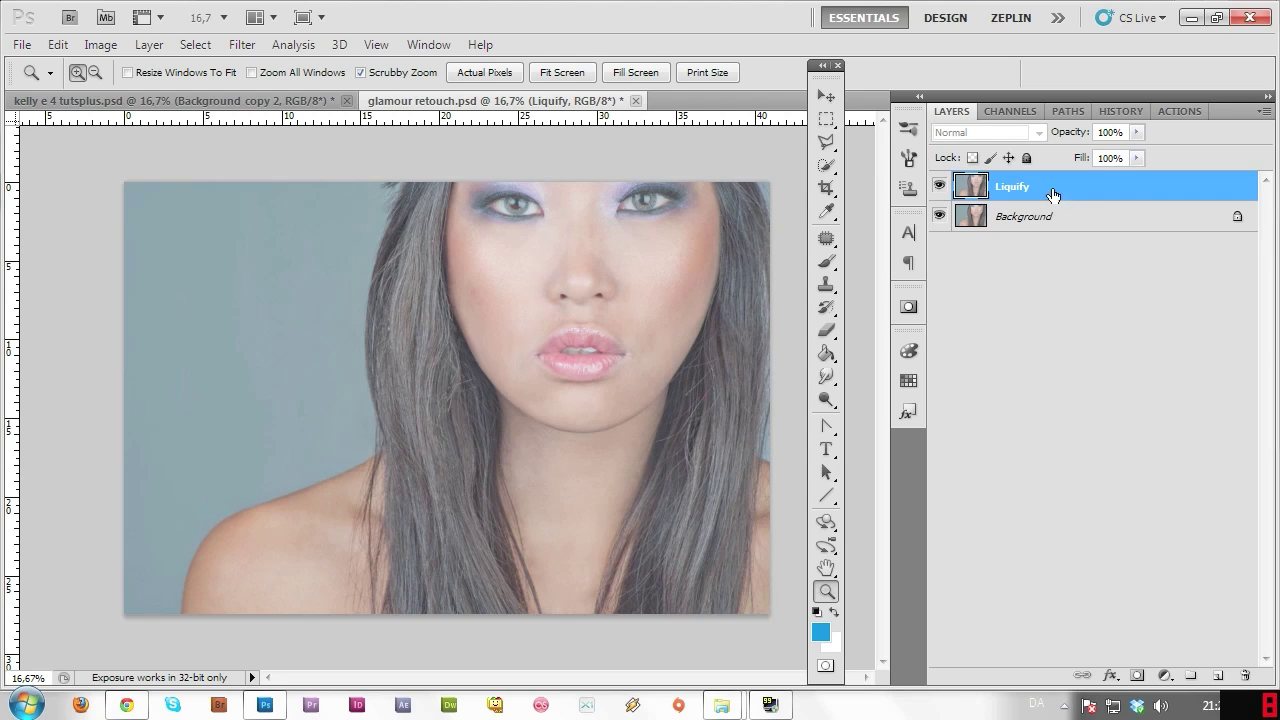
Step: Reopen the Liquify filter and push the hair above the bare shoulder outward, adjusting the warp brush size to 496
{"action": "left_click", "coordinate": [242, 44]}
{"action": "left_click", "coordinate": [351, 161]}
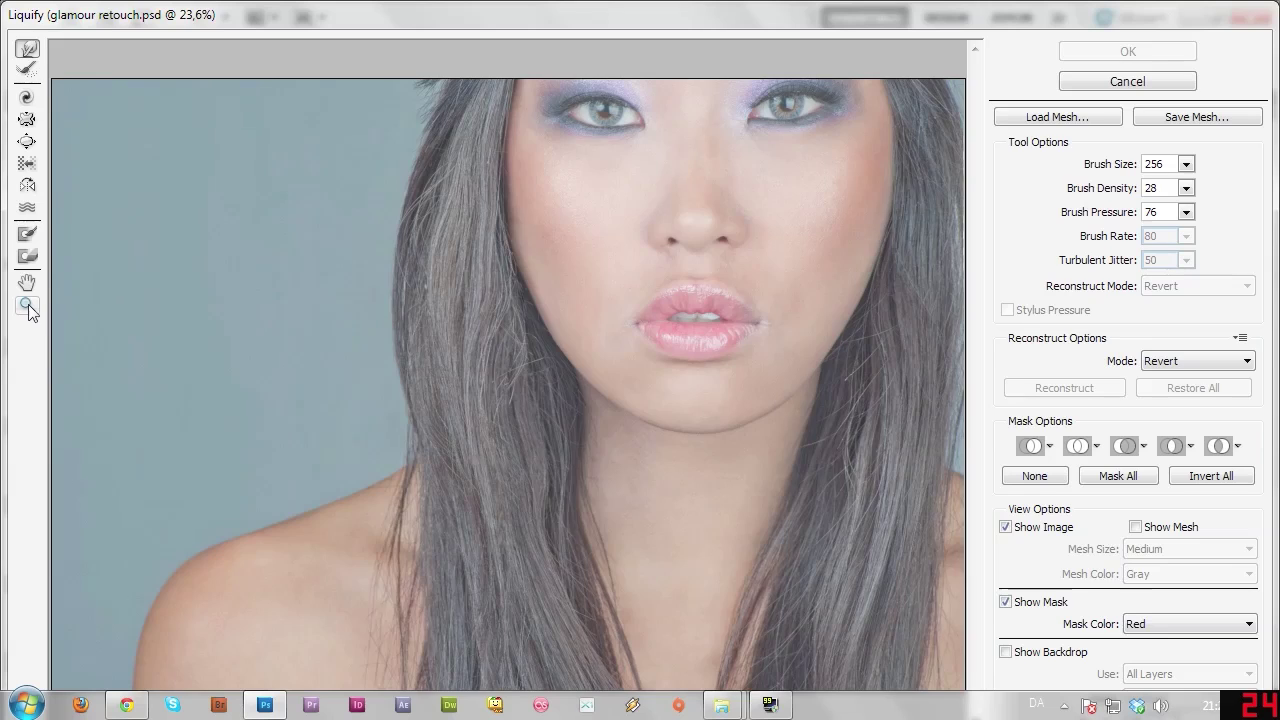
{"action": "left_click", "coordinate": [28, 305]}
{"action": "left_click", "coordinate": [514, 349], "text": "alt"}
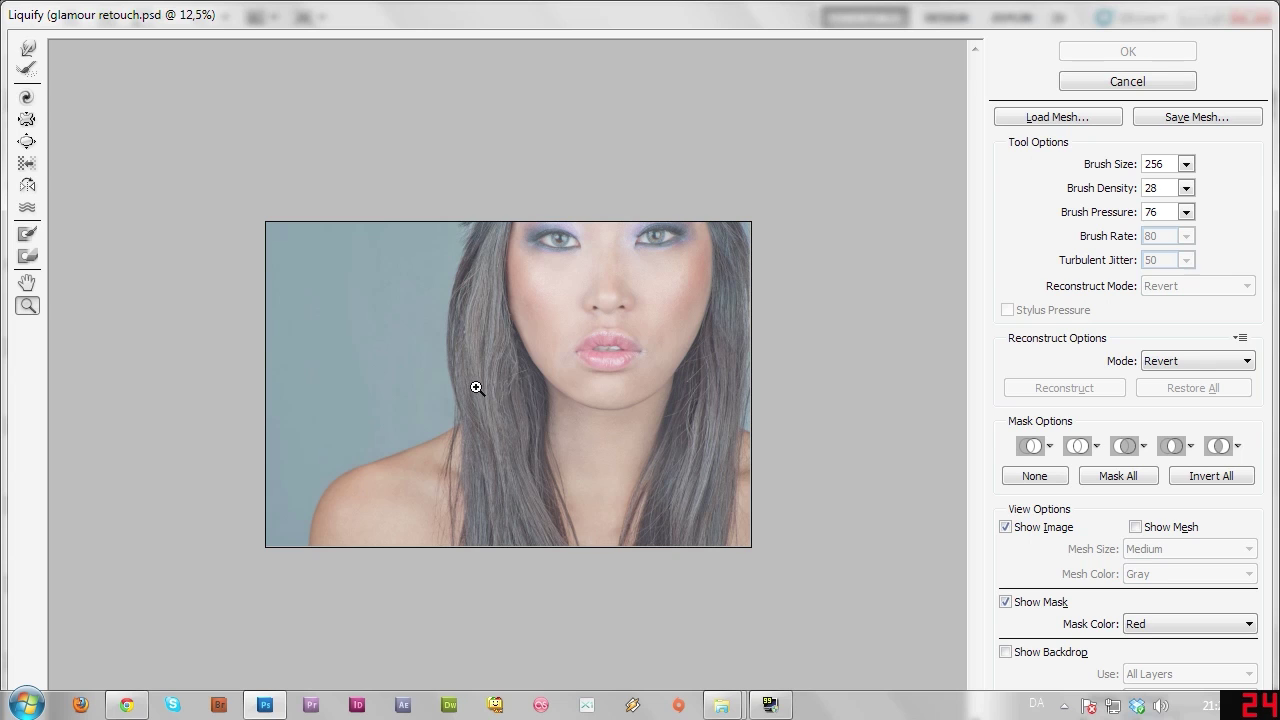
{"action": "left_click", "coordinate": [32, 49]}
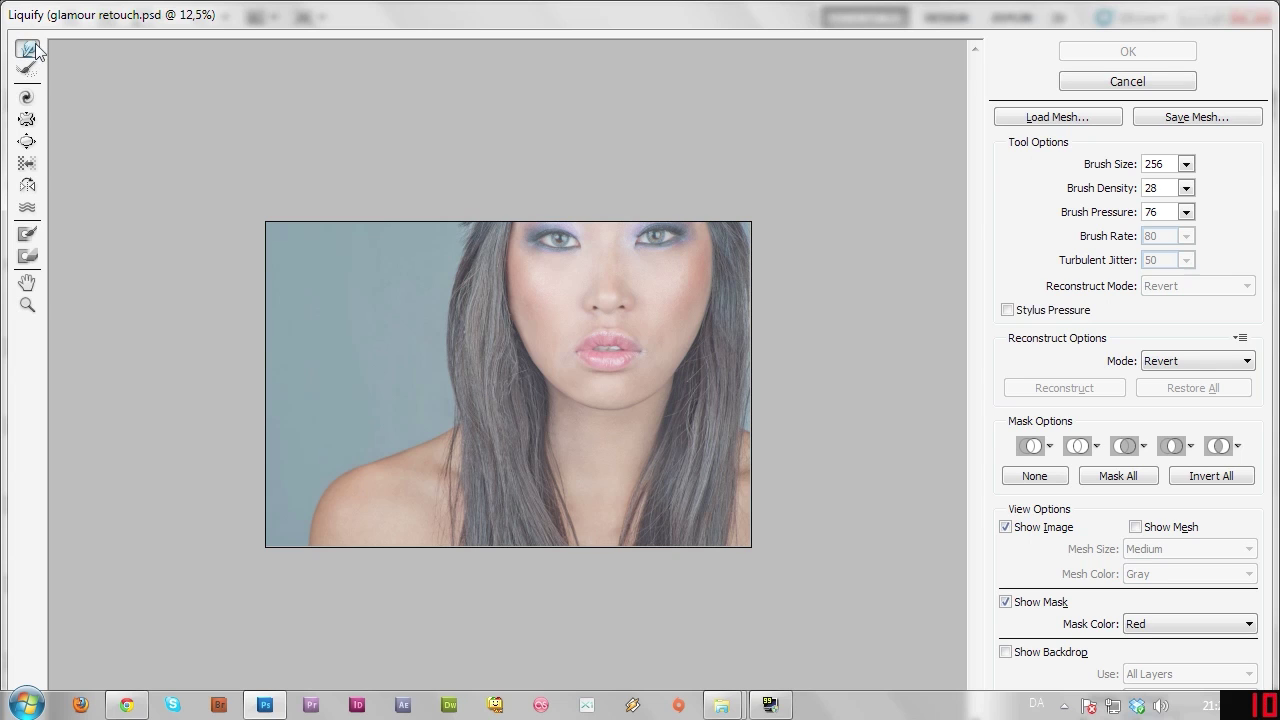
{"action": "left_click", "coordinate": [1186, 164]}
{"action": "left_click_drag", "start_coordinate": [1124, 189], "coordinate": [1133, 189]}
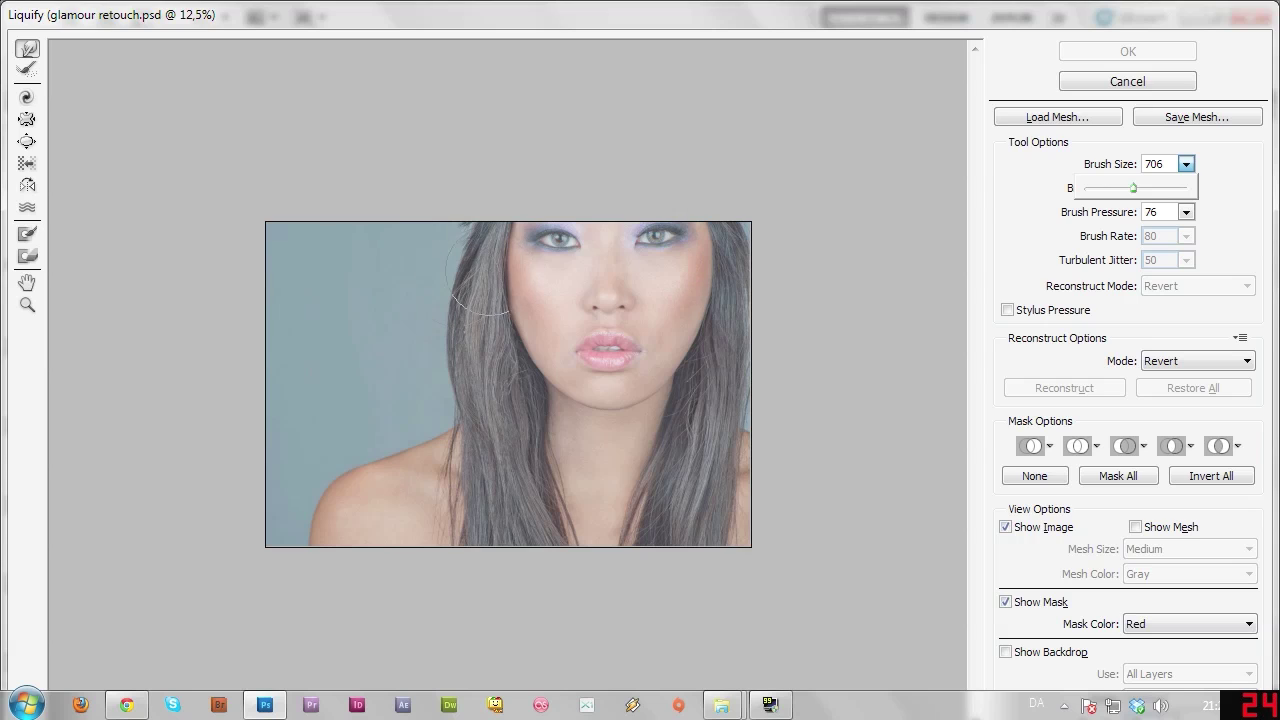
{"action": "mouse_move", "coordinate": [467, 227]}
{"action": "left_mouse_down"}
{"action": "mouse_move", "coordinate": [458, 210]}
{"action": "mouse_move", "coordinate": [460, 245]}
{"action": "left_mouse_up"}
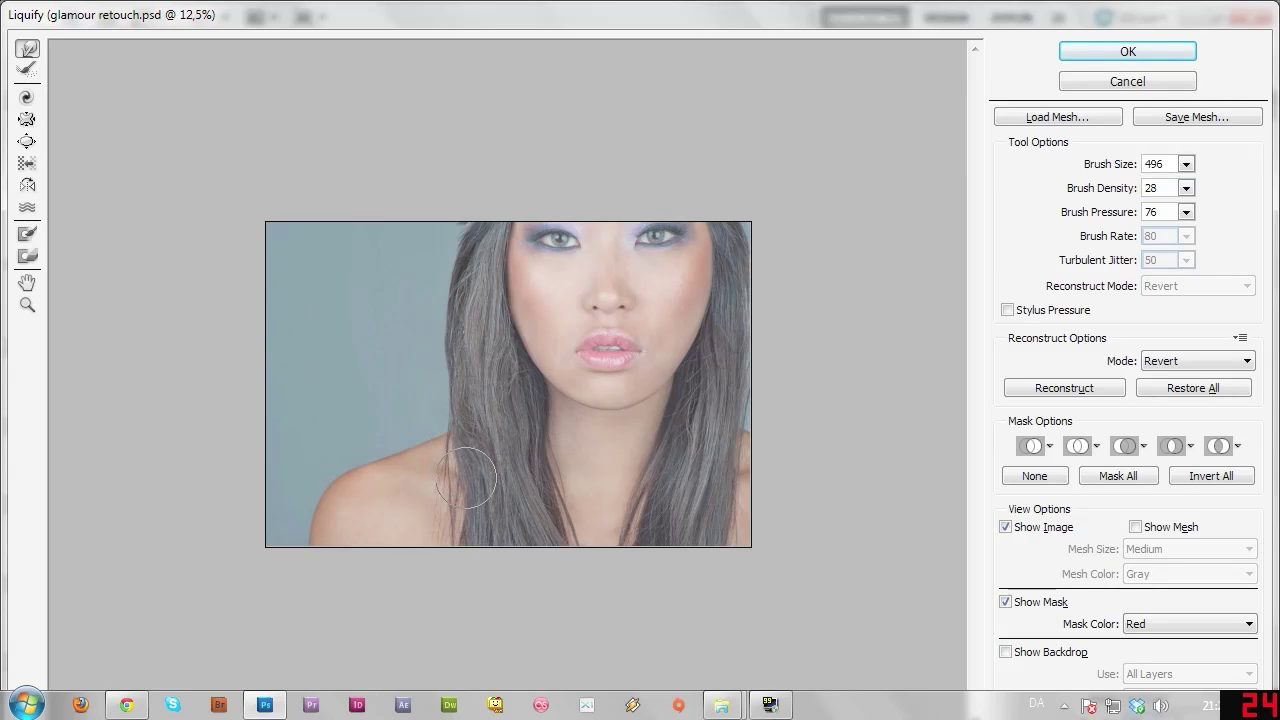
{"action": "left_click_drag", "start_coordinate": [470, 502], "coordinate": [461, 521]}
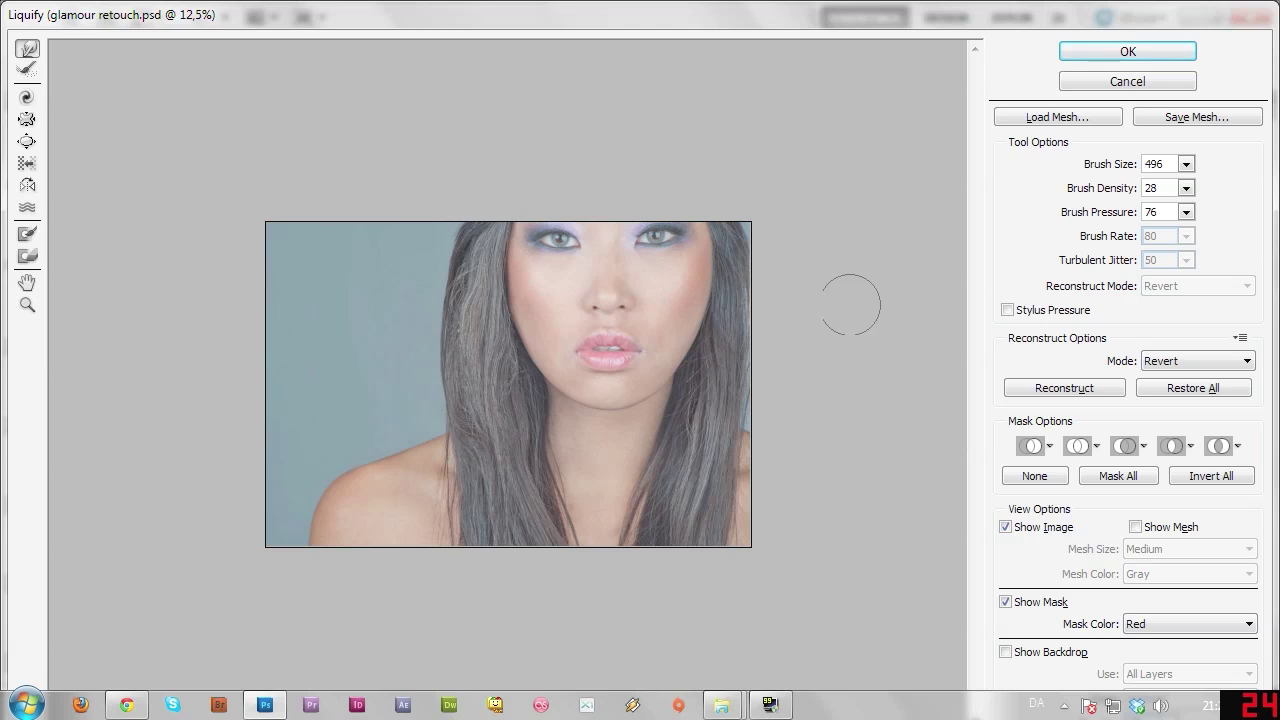
Step: Enlarge the warp brush to 601, add more volume to the hair's outer edge and apply the Liquify changes
{"action": "left_click", "coordinate": [1184, 164]}
{"action": "left_click", "coordinate": [465, 213]}
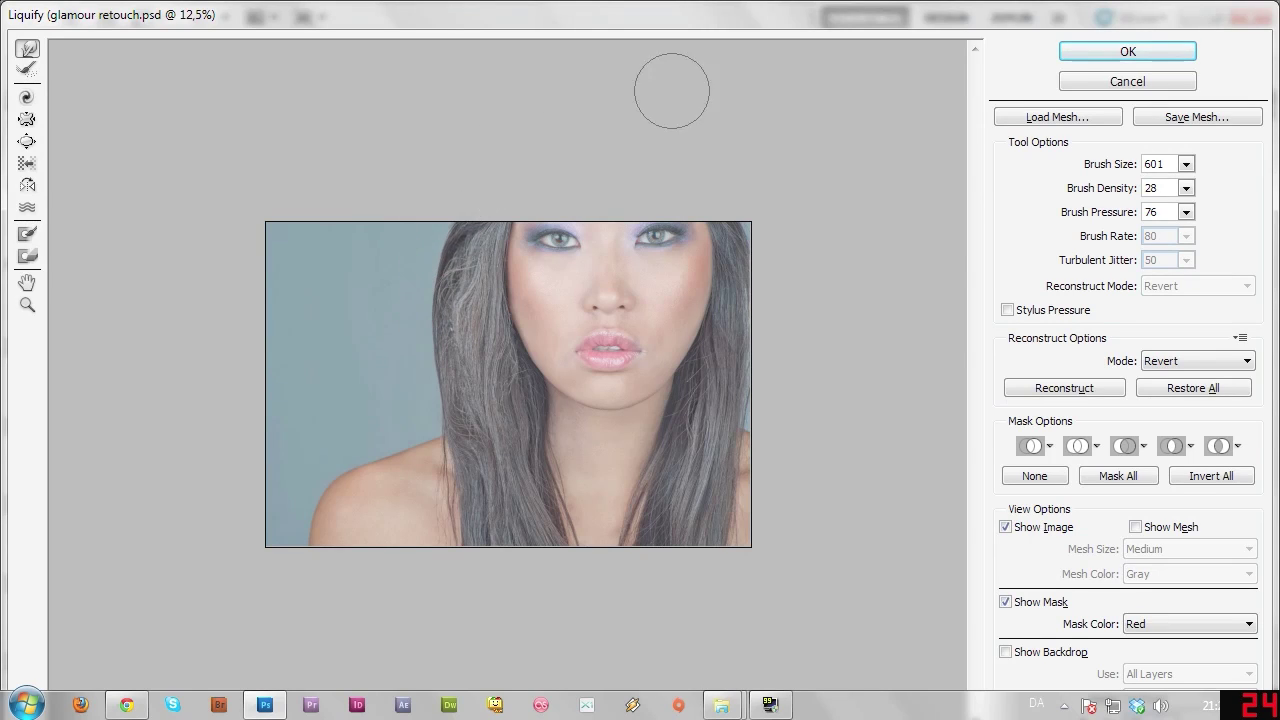
{"action": "mouse_move", "coordinate": [447, 376]}
{"action": "left_mouse_down"}
{"action": "mouse_move", "coordinate": [435, 272]}
{"action": "mouse_move", "coordinate": [482, 370]}
{"action": "mouse_move", "coordinate": [477, 322]}
{"action": "mouse_move", "coordinate": [457, 306]}
{"action": "mouse_move", "coordinate": [454, 350]}
{"action": "left_mouse_up"}
{"action": "left_click_drag", "start_coordinate": [434, 285], "coordinate": [448, 301]}
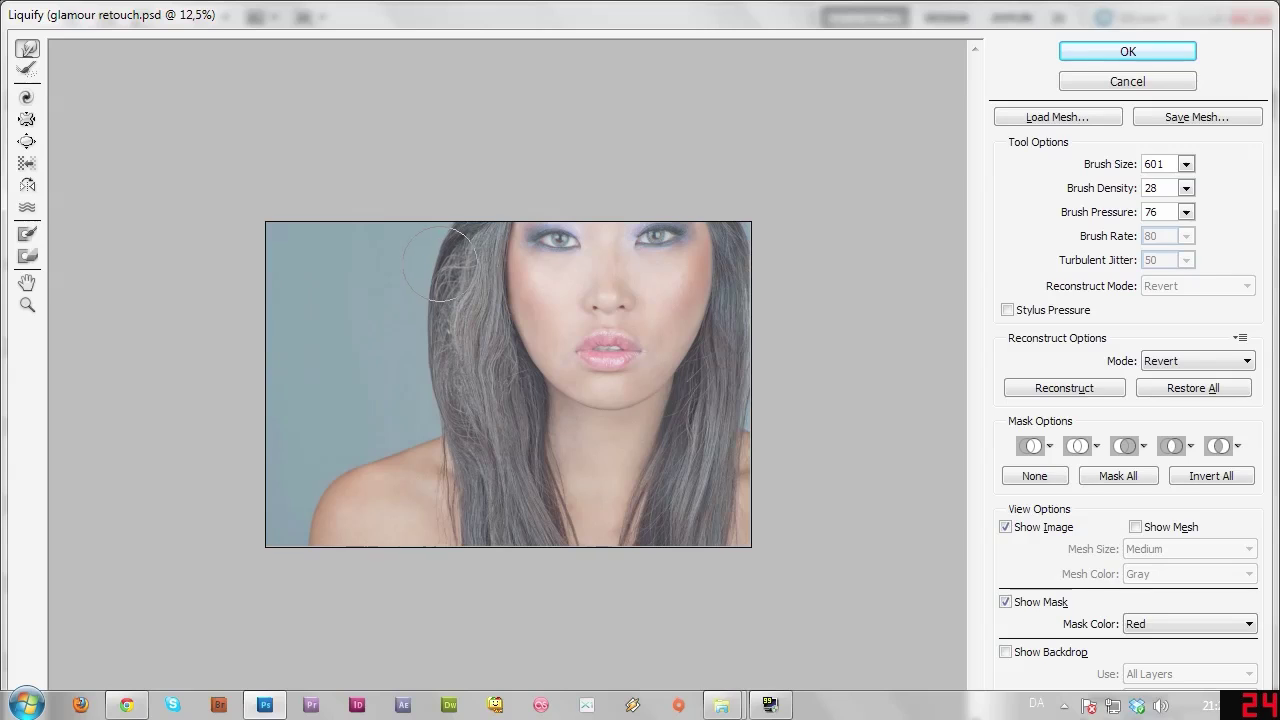
{"action": "left_click_drag", "start_coordinate": [434, 280], "coordinate": [431, 314]}
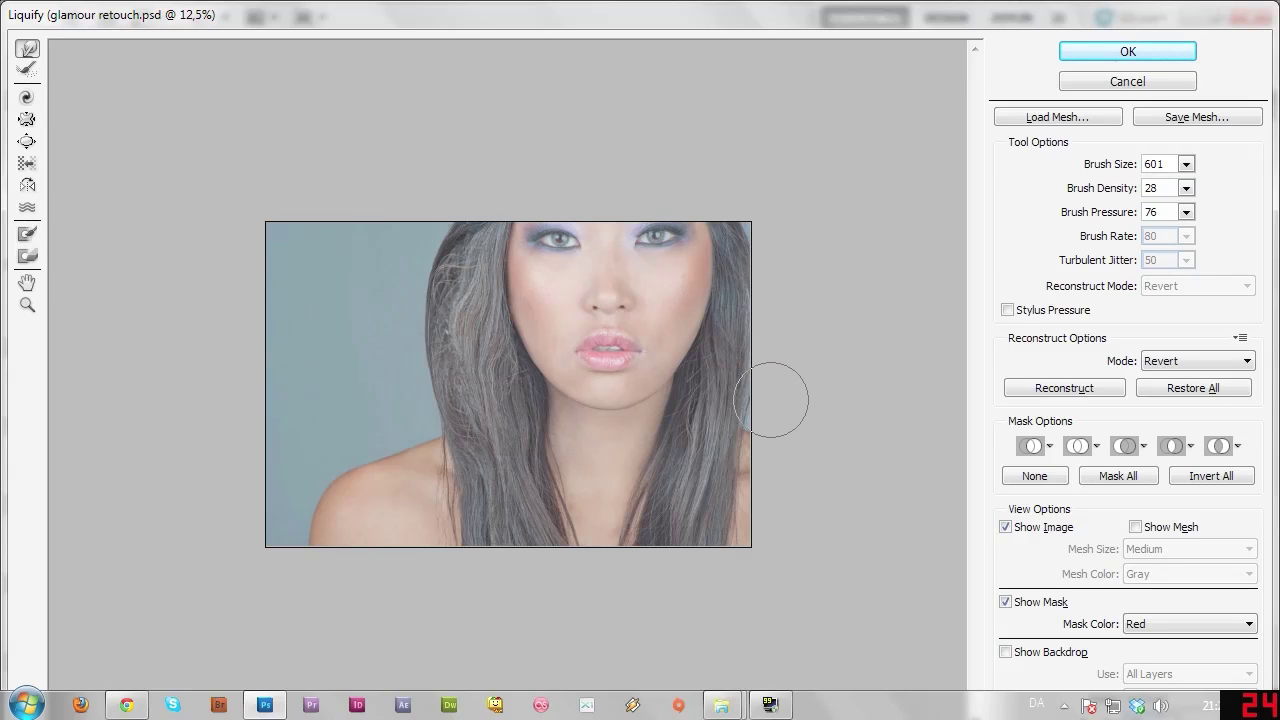
{"action": "left_click", "coordinate": [1130, 52]}
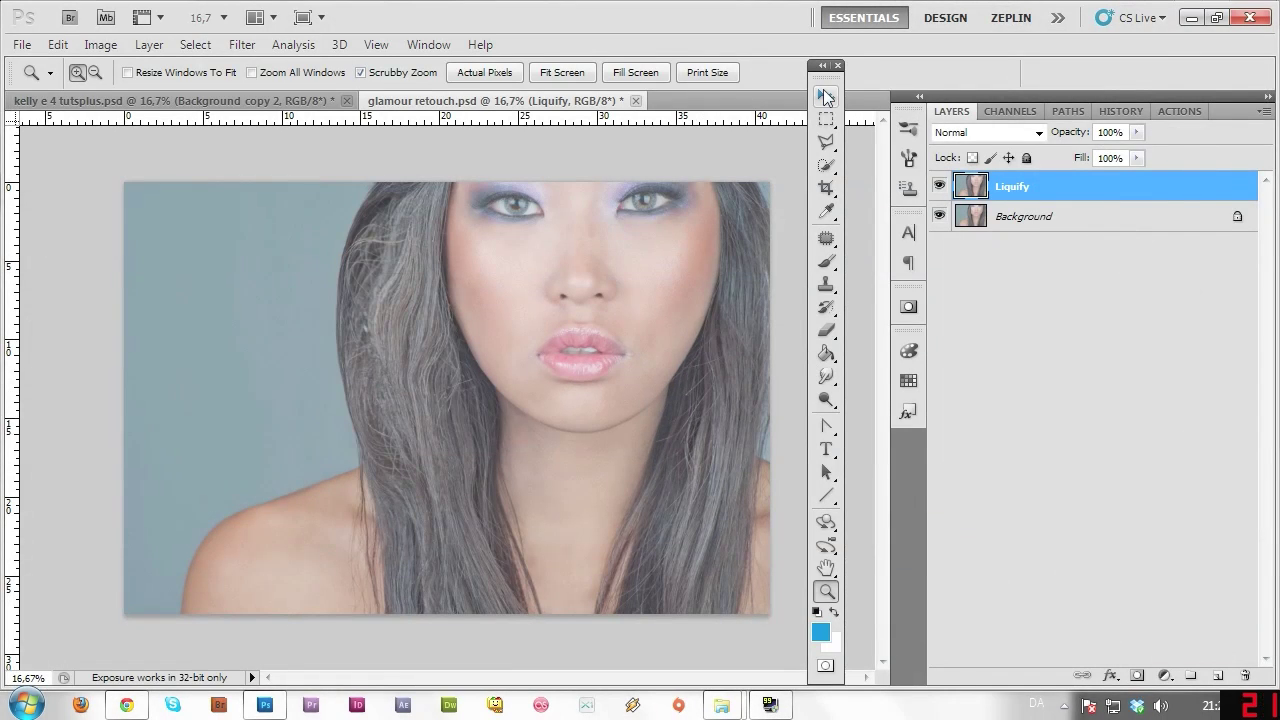
Step: Duplicate the Background layer and add a white layer mask to the Liquify layer
{"action": "left_click_drag", "start_coordinate": [829, 82], "coordinate": [818, 42]}
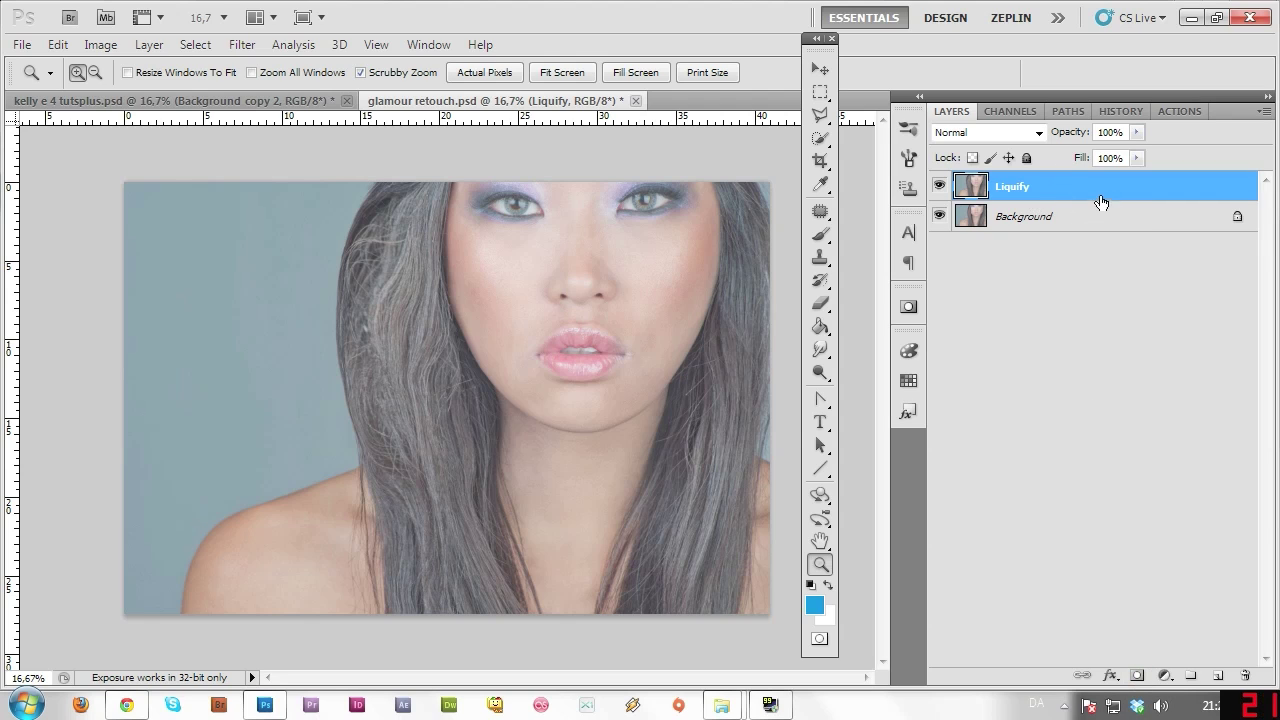
{"action": "mouse_move", "coordinate": [1117, 220]}
{"action": "left_mouse_down"}
{"action": "mouse_move", "coordinate": [1149, 229]}
{"action": "mouse_move", "coordinate": [1146, 500]}
{"action": "mouse_move", "coordinate": [1231, 660]}
{"action": "mouse_move", "coordinate": [1218, 676]}
{"action": "left_mouse_up"}
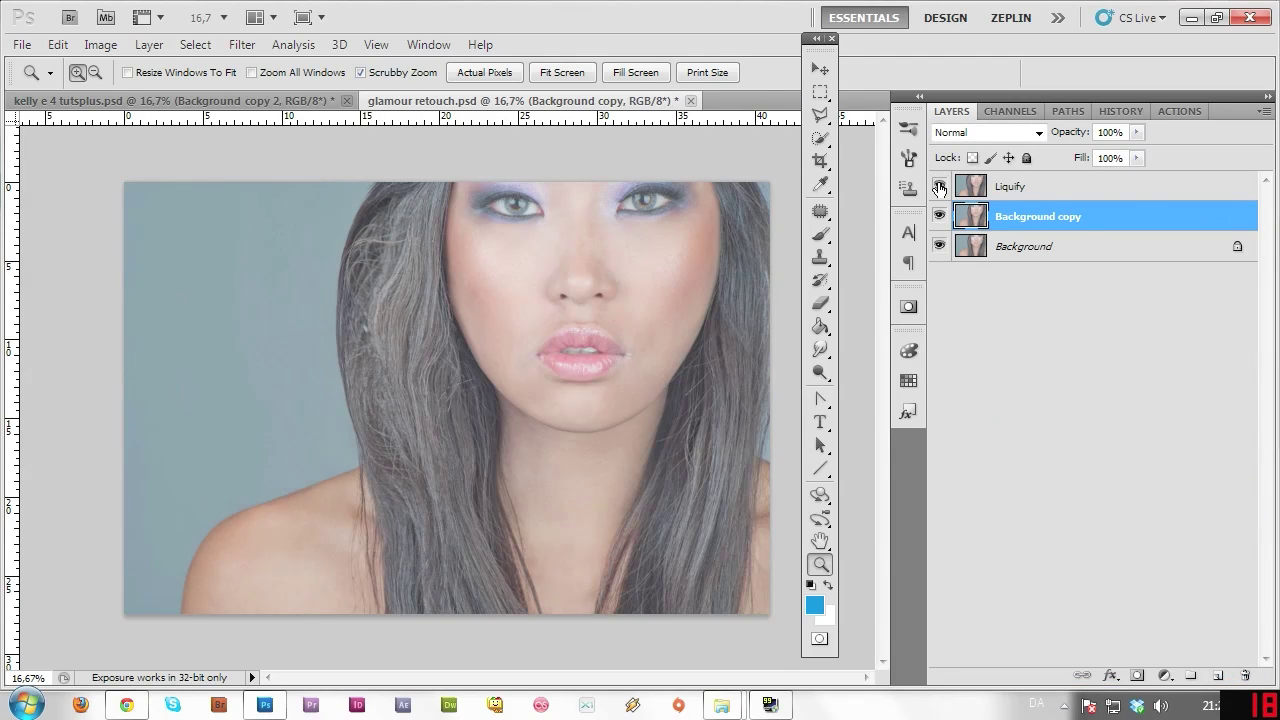
{"action": "left_click", "coordinate": [1060, 190]}
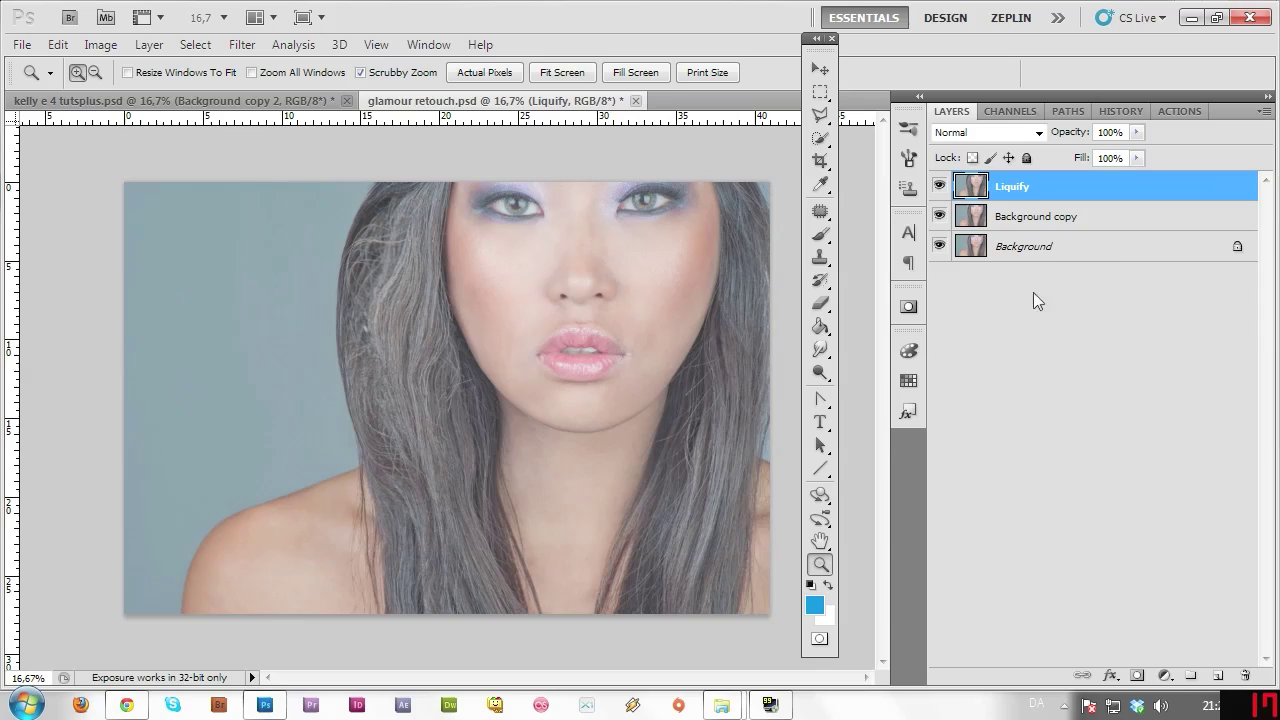
{"action": "left_click", "coordinate": [1136, 678]}
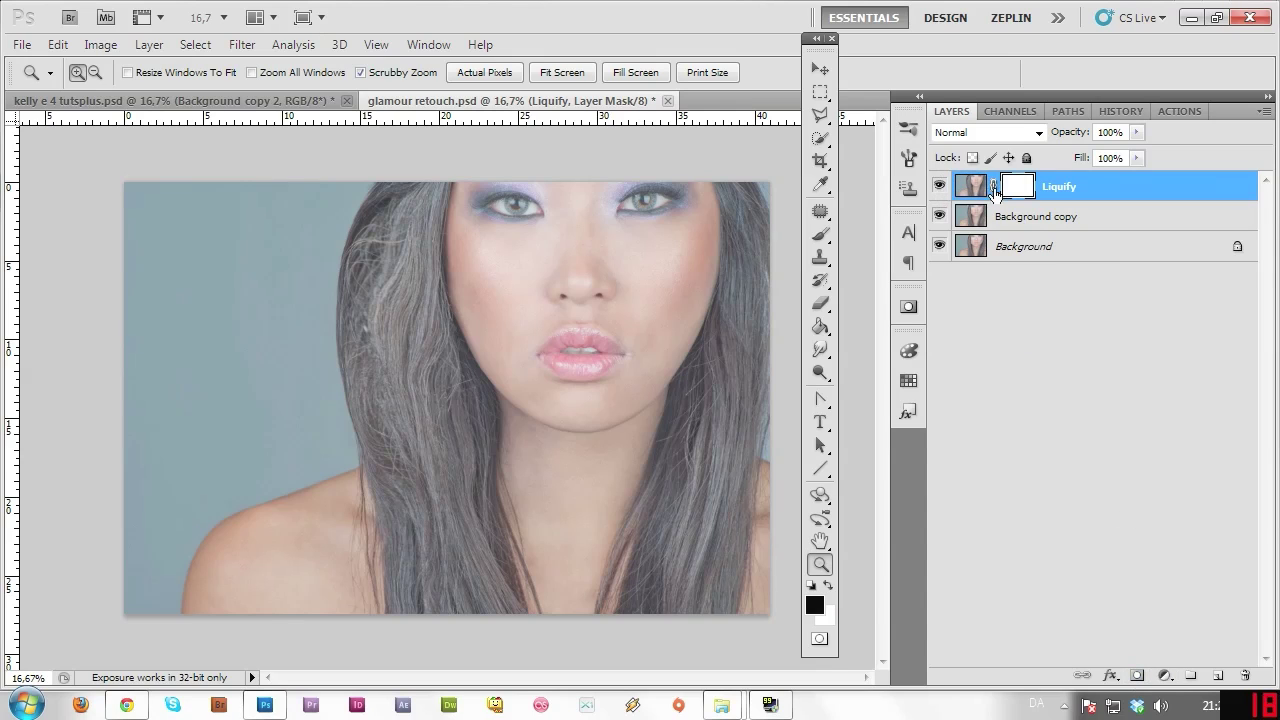
Step: Set up a soft round brush with a size of 201 px and 0% hardness for the layer mask
{"action": "left_click", "coordinate": [820, 234]}
{"action": "left_click", "coordinate": [102, 73]}
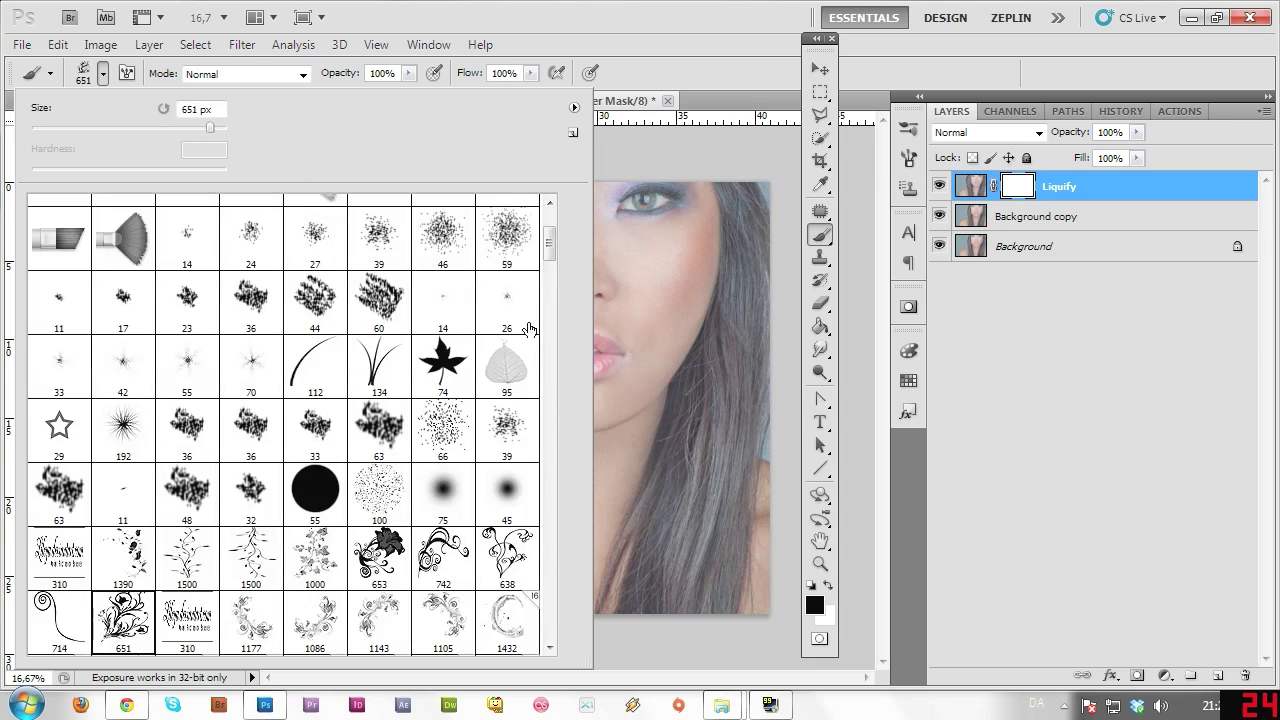
{"action": "left_click_drag", "start_coordinate": [549, 247], "coordinate": [555, 196]}
{"action": "left_click", "coordinate": [315, 289]}
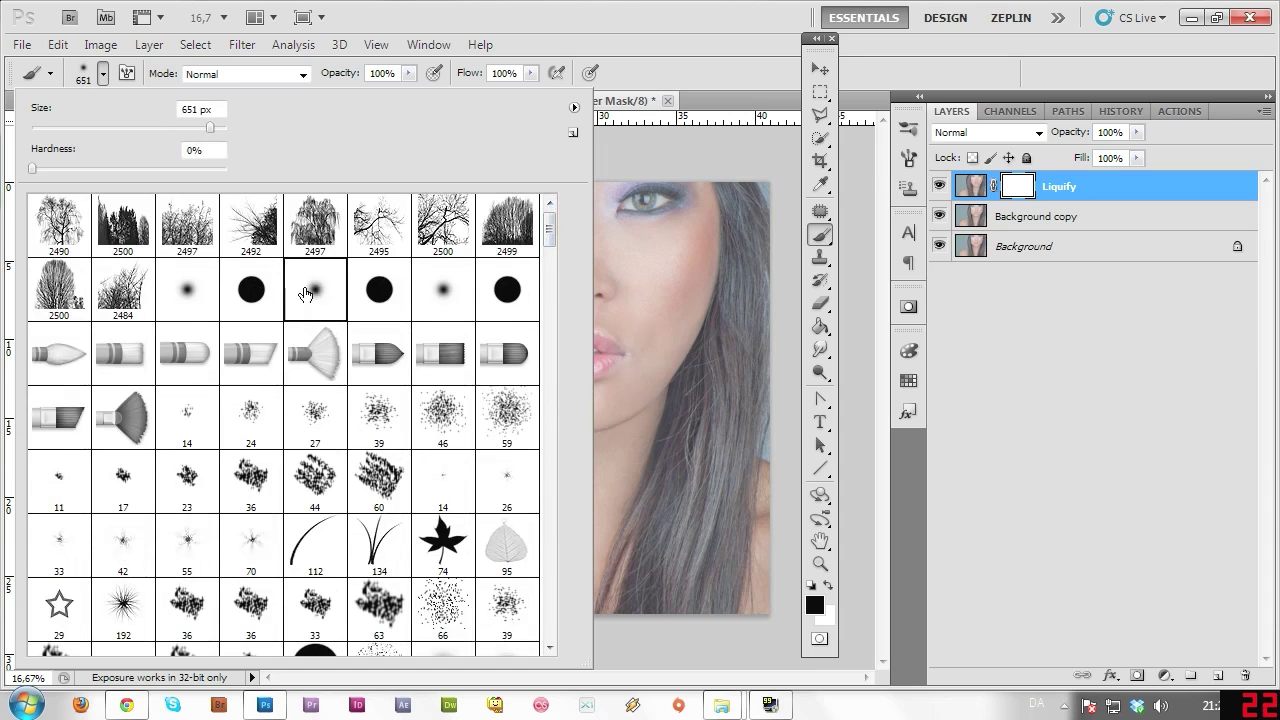
{"action": "left_click_drag", "start_coordinate": [199, 127], "coordinate": [177, 128]}
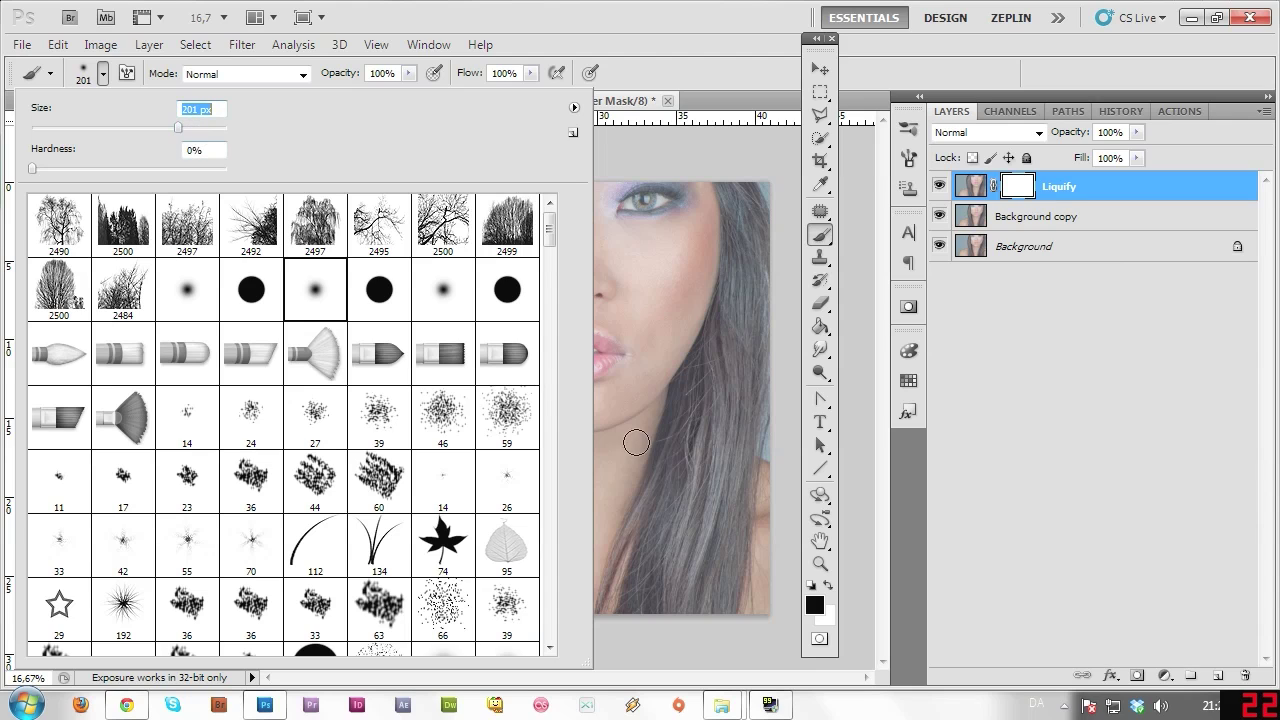
{"action": "left_click", "coordinate": [689, 38]}
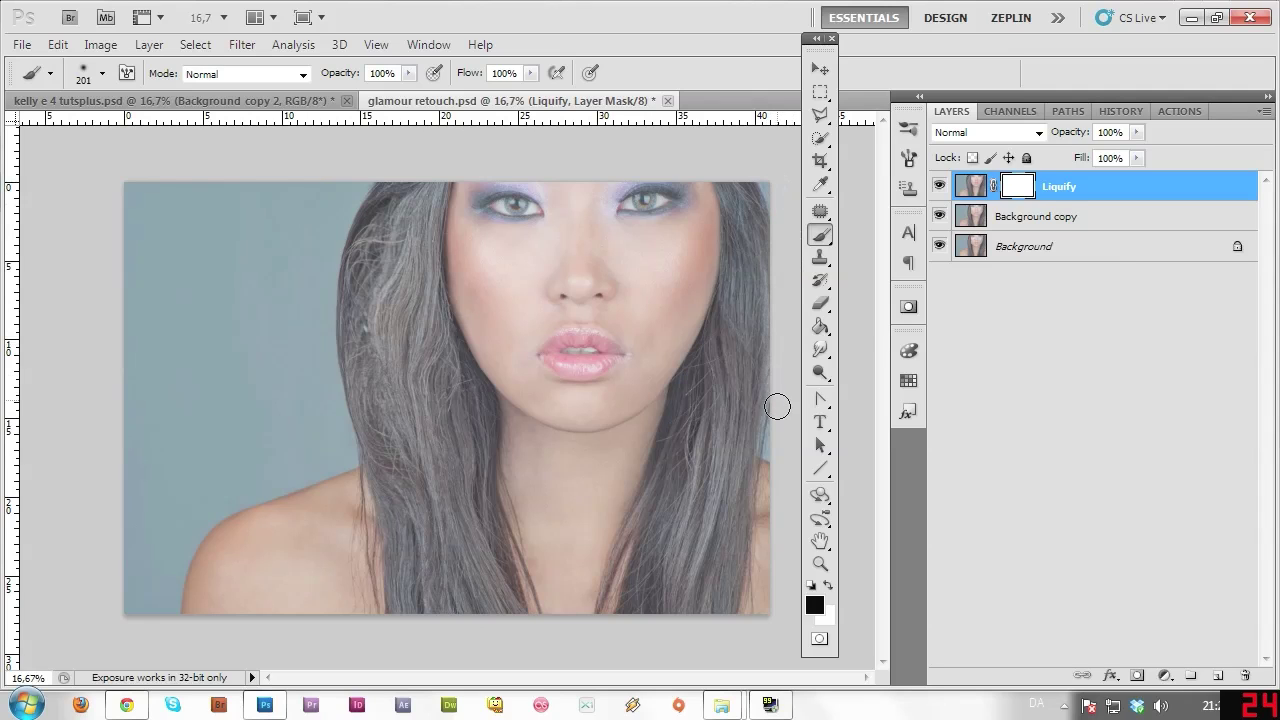
Step: Paint black on the Liquify layer's mask over the lower outer edge of the hair, near the image's bottom-right corner
{"action": "left_click", "coordinate": [1026, 222]}
{"action": "key", "text": "v"}
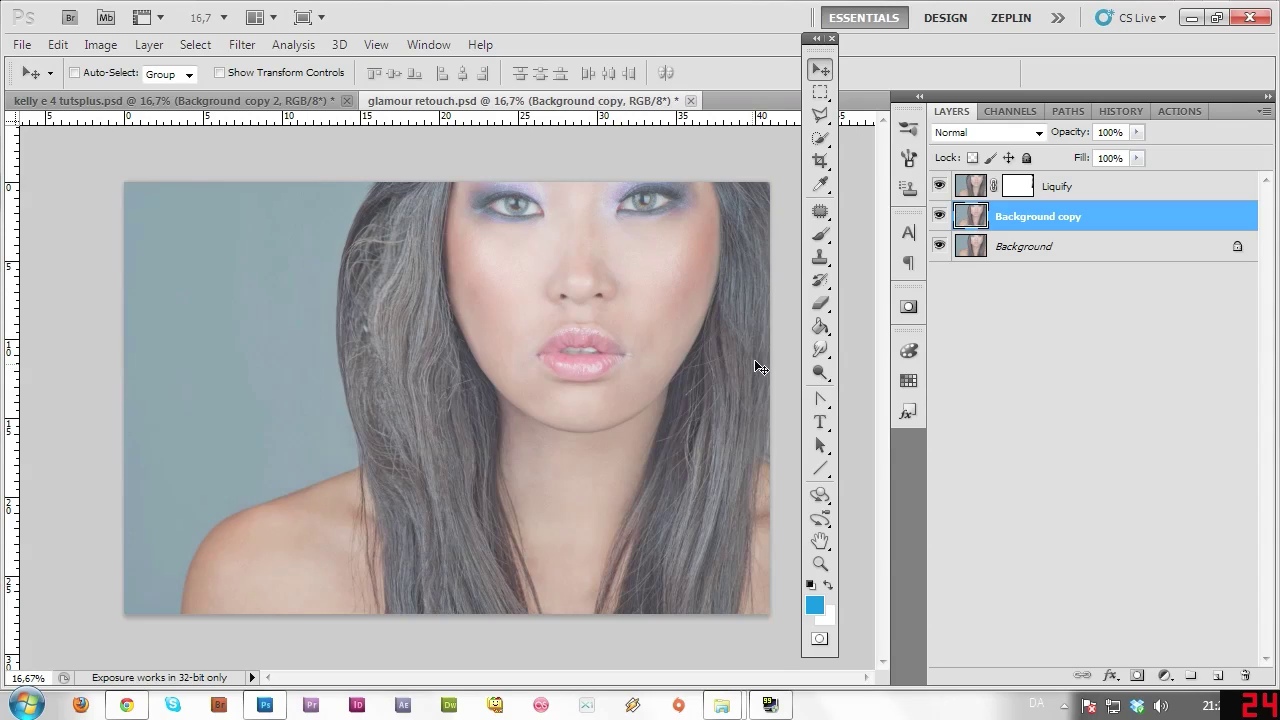
{"action": "left_click", "coordinate": [820, 235]}
{"action": "left_click", "coordinate": [1018, 186]}
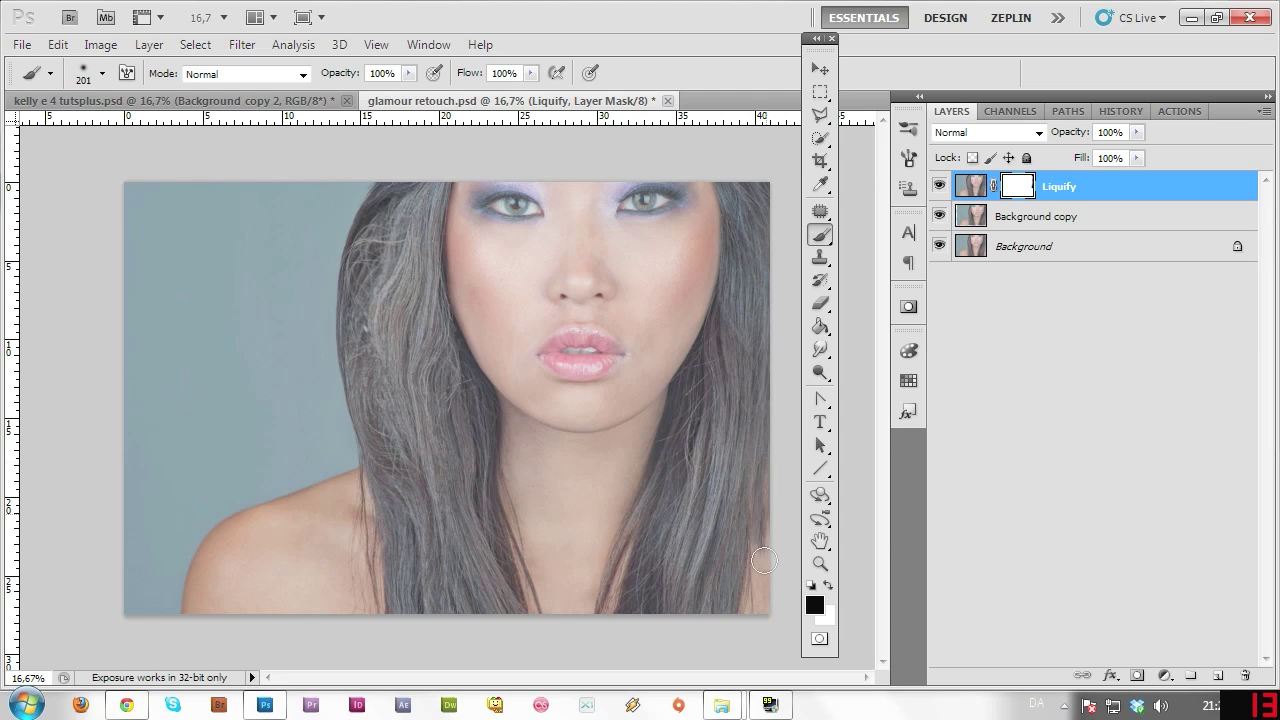
{"action": "mouse_move", "coordinate": [756, 576]}
{"action": "left_mouse_down"}
{"action": "mouse_move", "coordinate": [738, 610]}
{"action": "mouse_move", "coordinate": [756, 612]}
{"action": "left_mouse_up"}
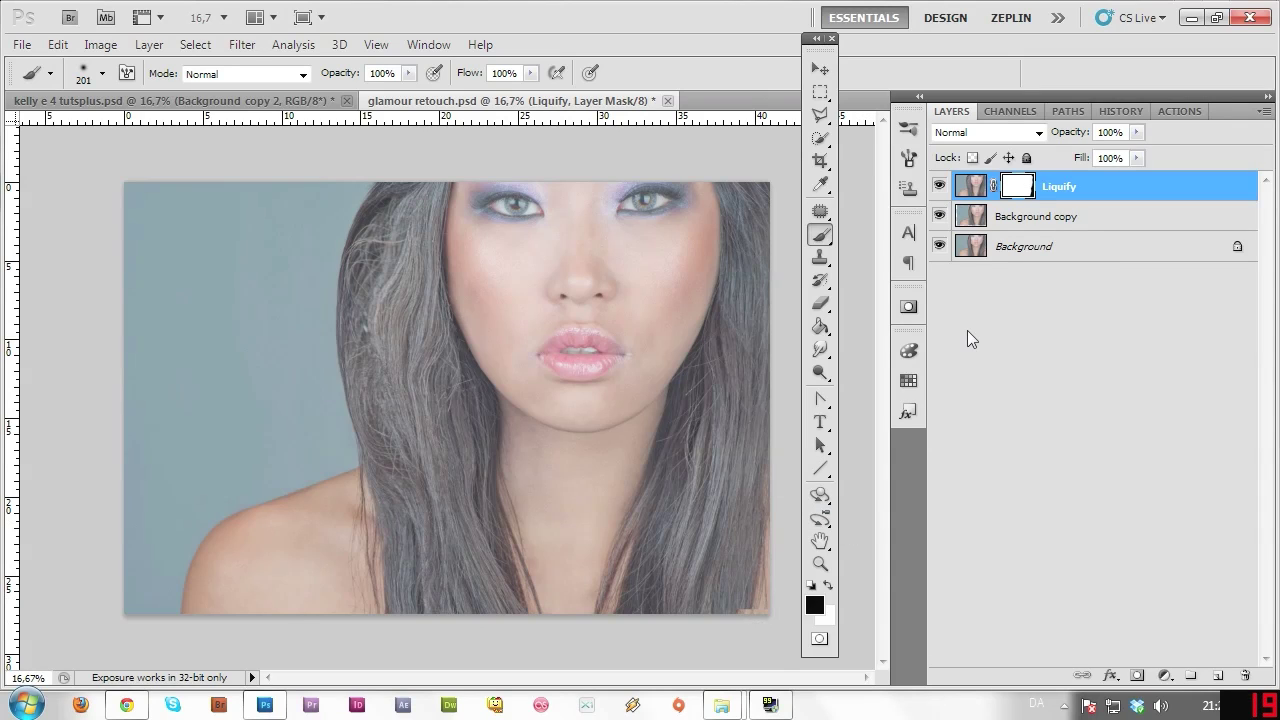
Step: Patch the light, frizzy hair strands in the image's left half with smoother hair from the opposite side on the Liquify layer, and deselect
{"action": "left_click", "coordinate": [1044, 216]}
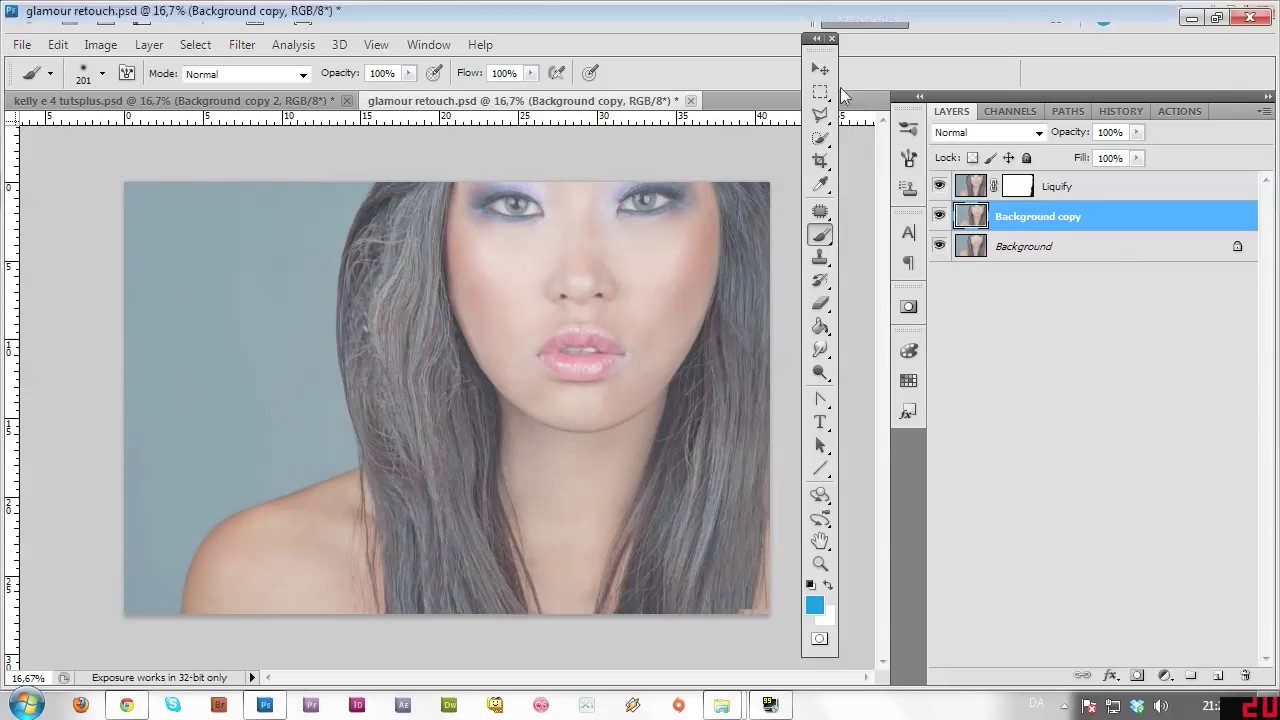
{"action": "left_click", "coordinate": [820, 69]}
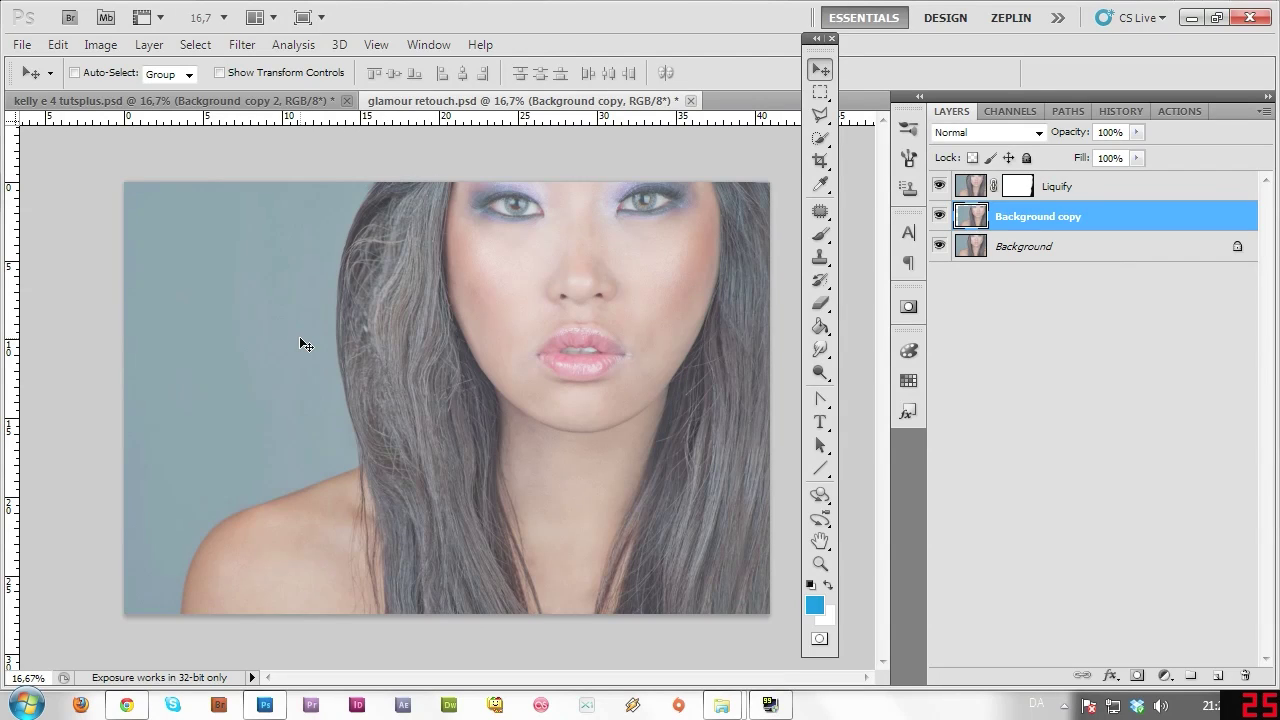
{"action": "left_click", "coordinate": [820, 211]}
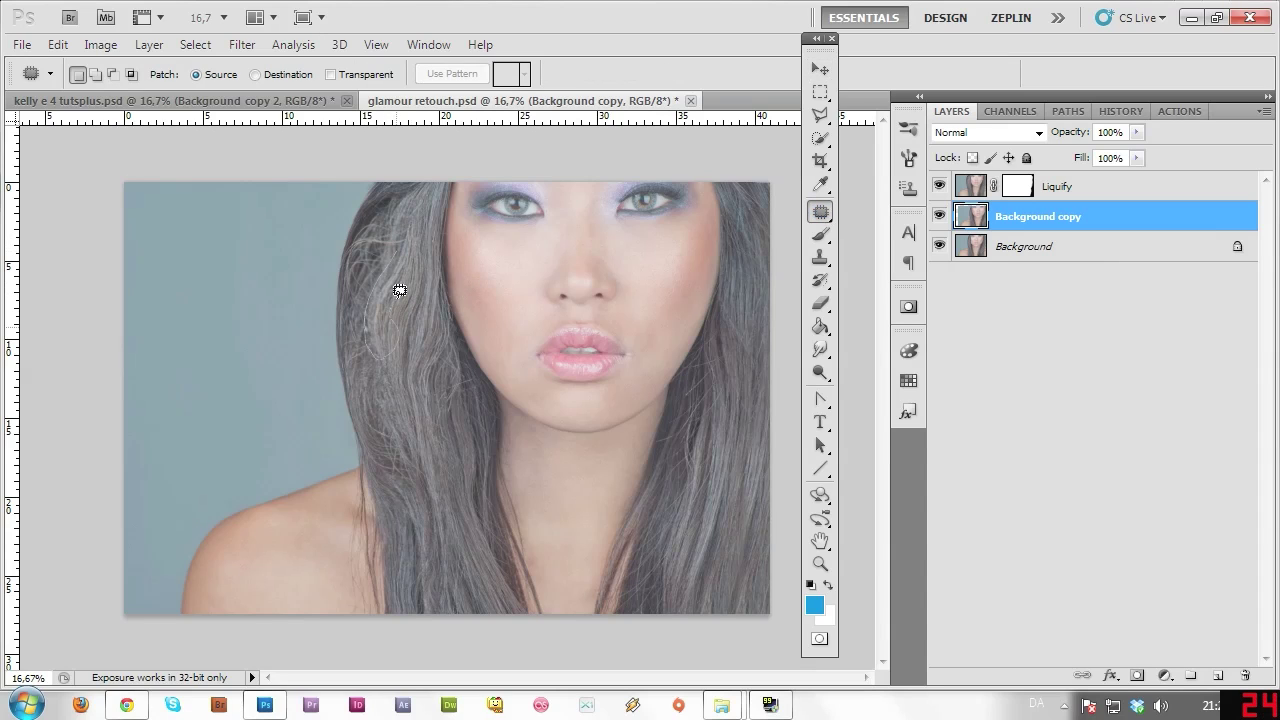
{"action": "mouse_move", "coordinate": [400, 290]}
{"action": "left_mouse_down"}
{"action": "mouse_move", "coordinate": [392, 300]}
{"action": "mouse_move", "coordinate": [509, 443]}
{"action": "mouse_move", "coordinate": [729, 509]}
{"action": "mouse_move", "coordinate": [712, 518]}
{"action": "left_mouse_up"}
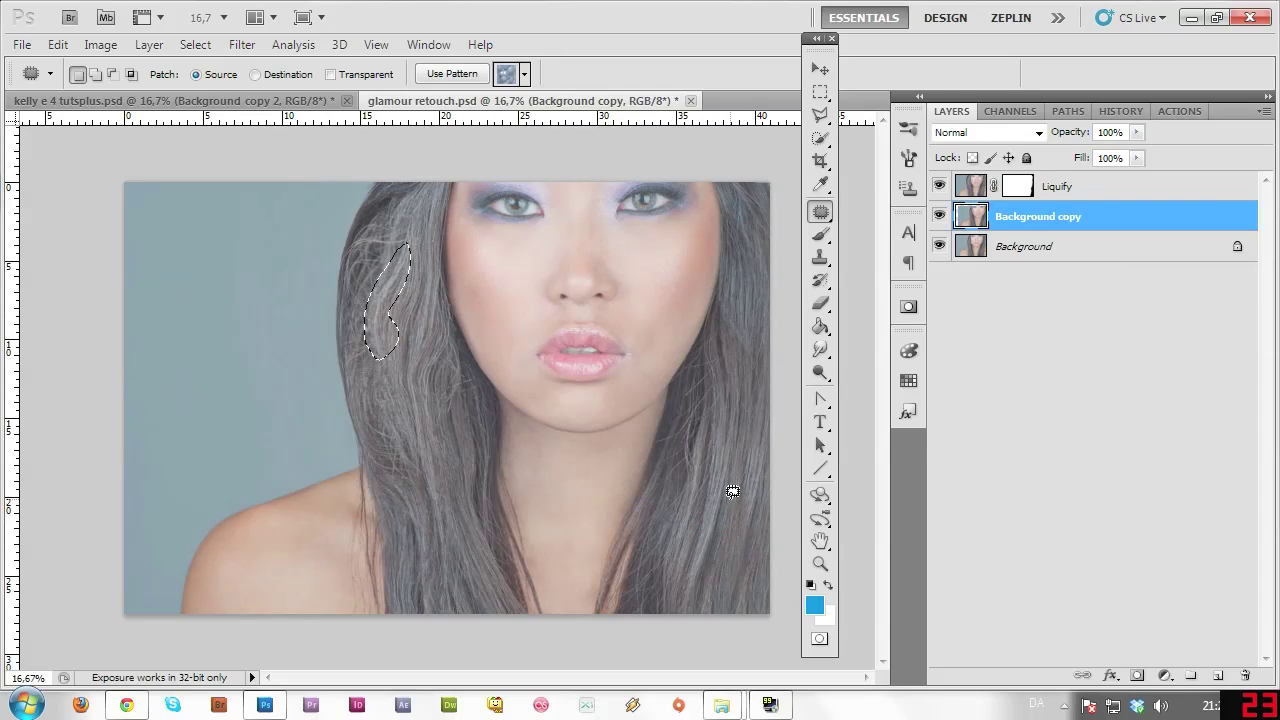
{"action": "key", "text": "alt+bracketright"}
{"action": "mouse_move", "coordinate": [393, 292]}
{"action": "left_mouse_down"}
{"action": "mouse_move", "coordinate": [662, 497]}
{"action": "mouse_move", "coordinate": [718, 520]}
{"action": "mouse_move", "coordinate": [711, 438]}
{"action": "left_mouse_up"}
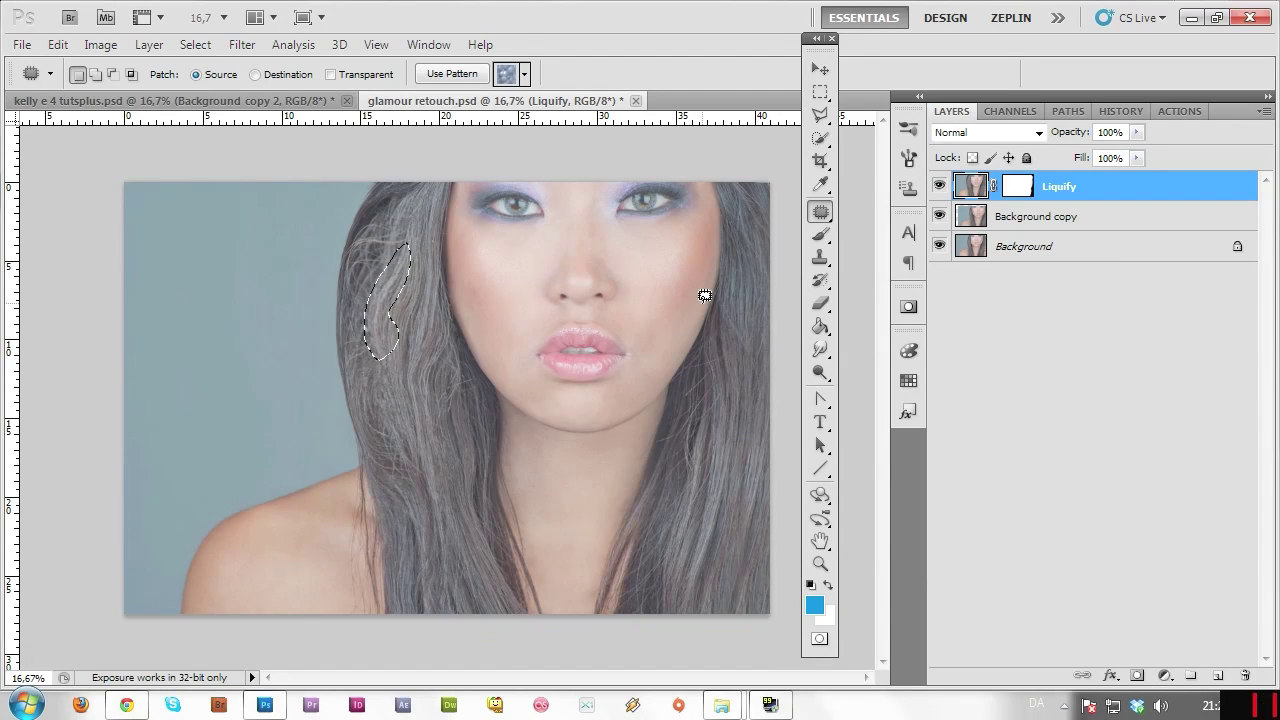
{"action": "key", "text": "ctrl+d"}
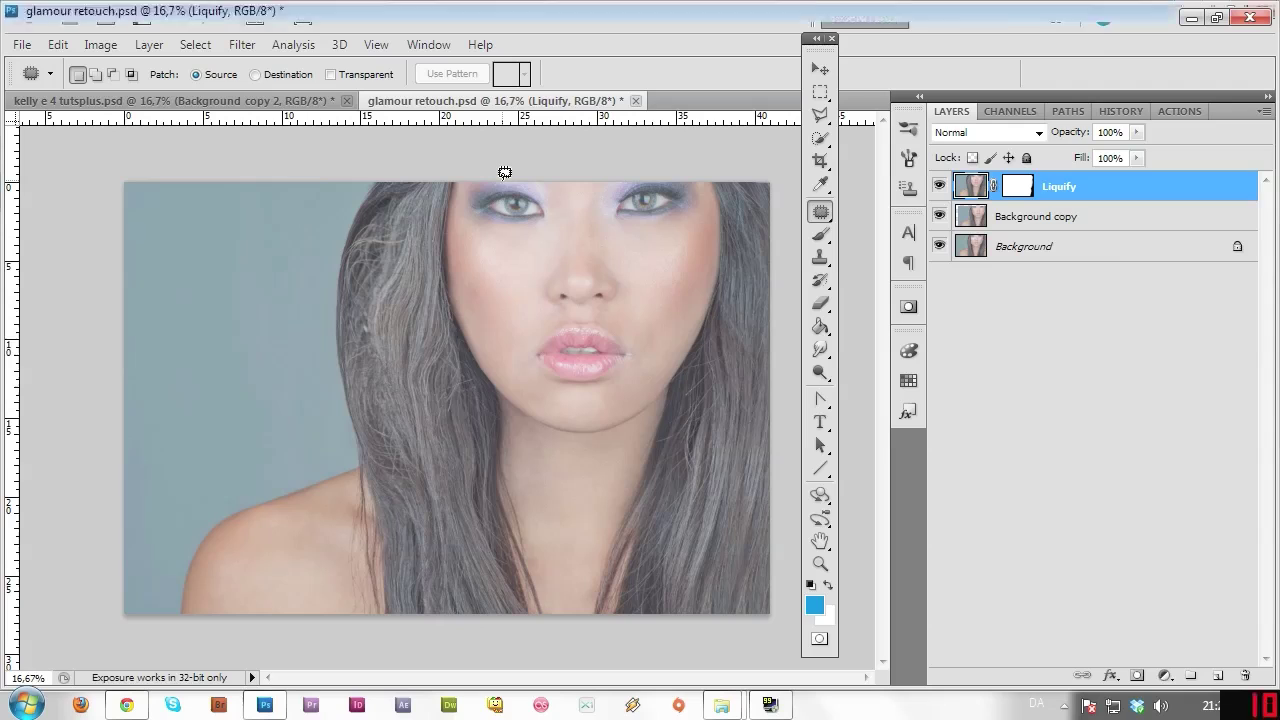